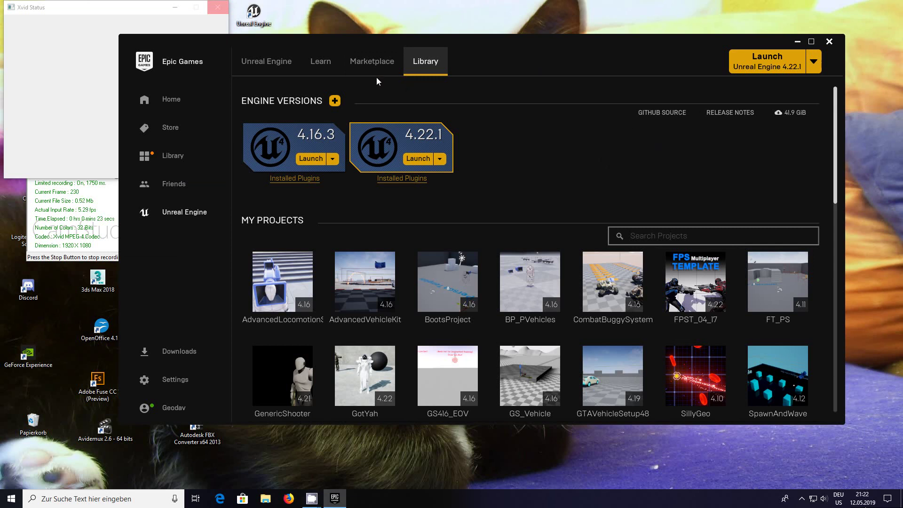
- Browse the Marketplace's Permanently Free Collection and locate the FPS Weapon Bundle
click(371, 63)
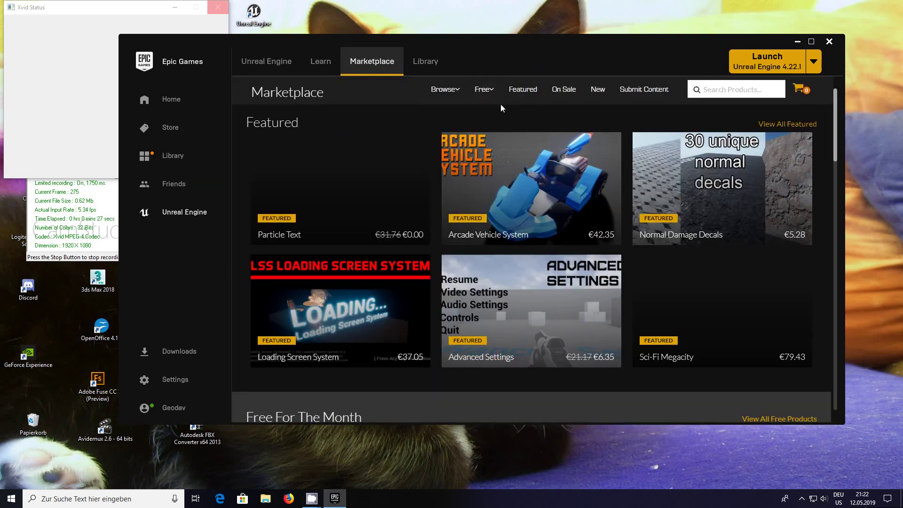
mouse_move(482, 93)
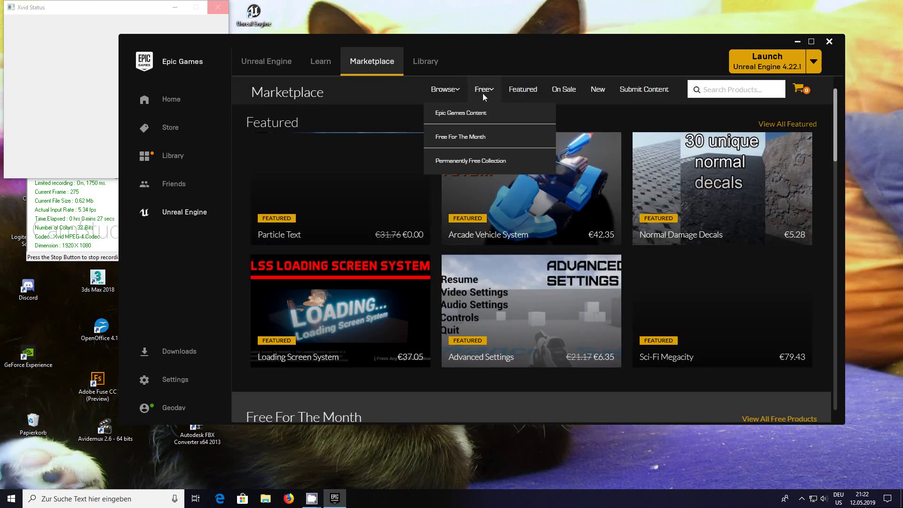
click(470, 161)
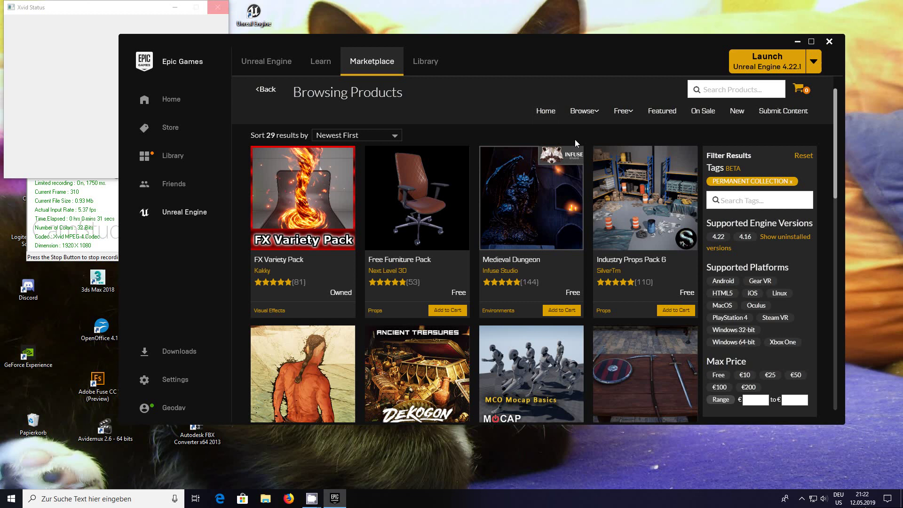
scroll(531, 199, down, 6)
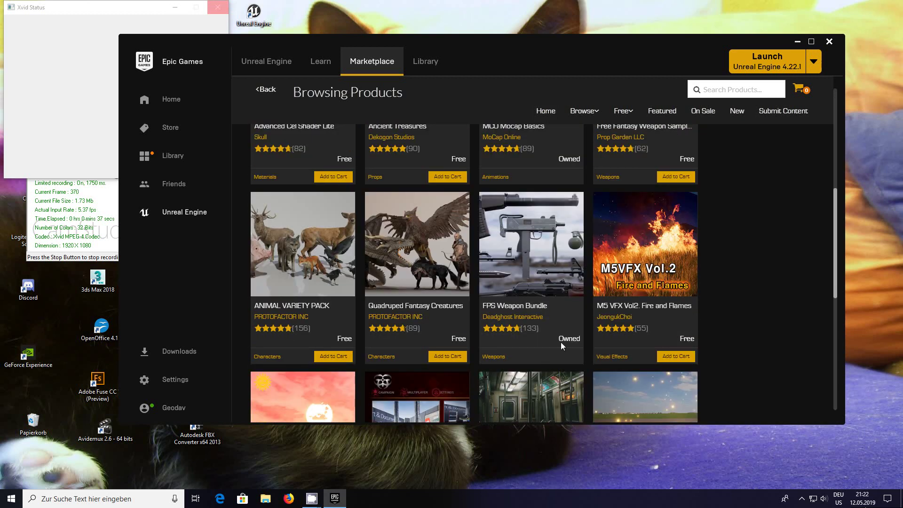
mouse_move(544, 223)
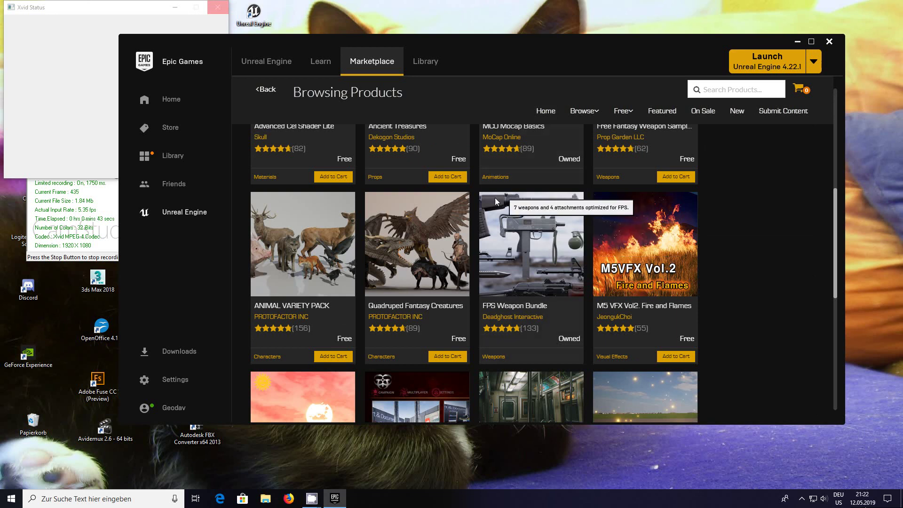
- Find FPS Weapon Bundle in the library vault and view the projects it can be added to, without adding it
click(420, 64)
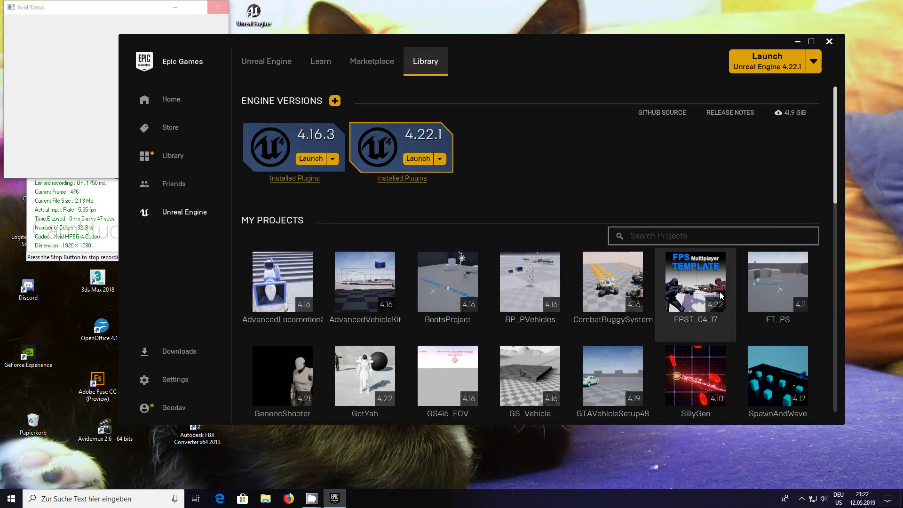
scroll(552, 146, down, 3)
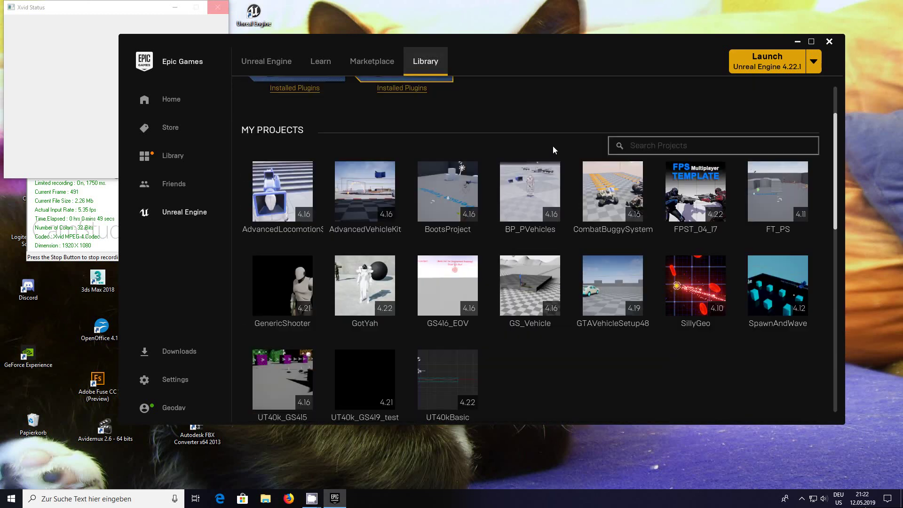
scroll(552, 146, down, 6)
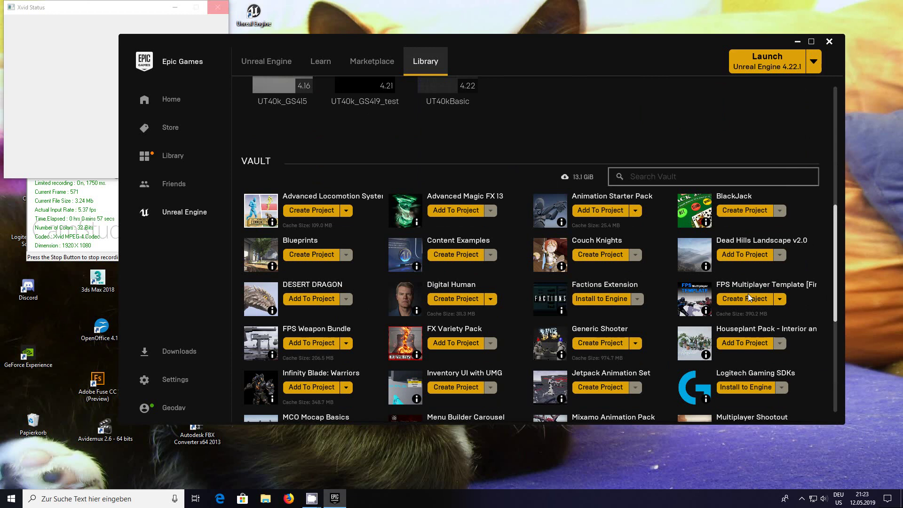
click(298, 343)
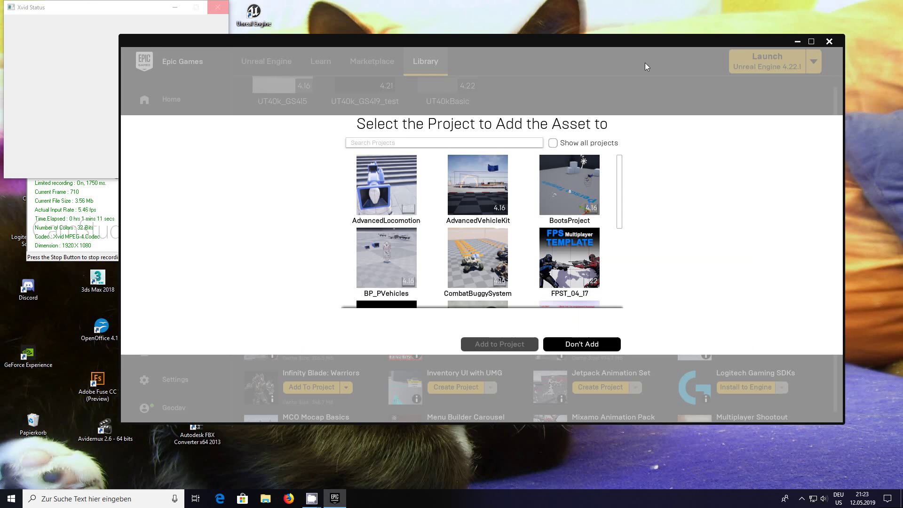
click(577, 345)
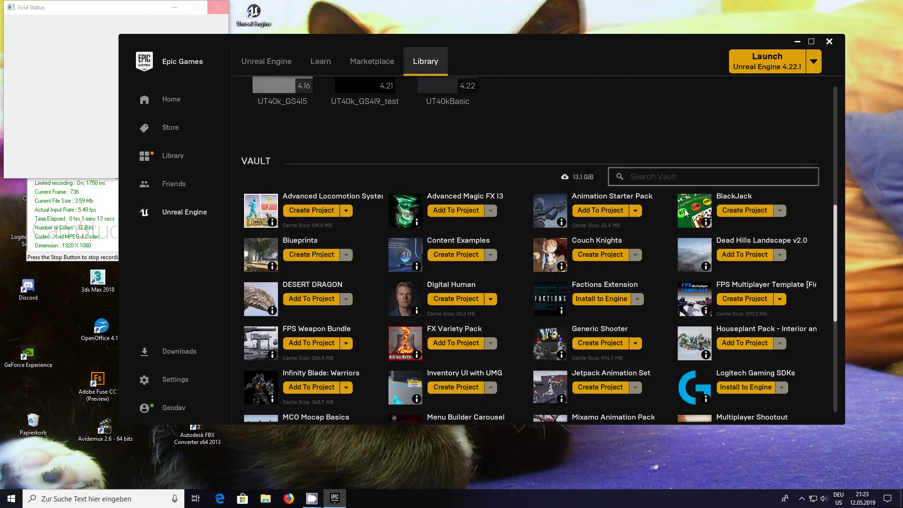
- Open the FPST_04_17 project from the library's project list
scroll(624, 179, up, 2)
scroll(624, 177, up, 5)
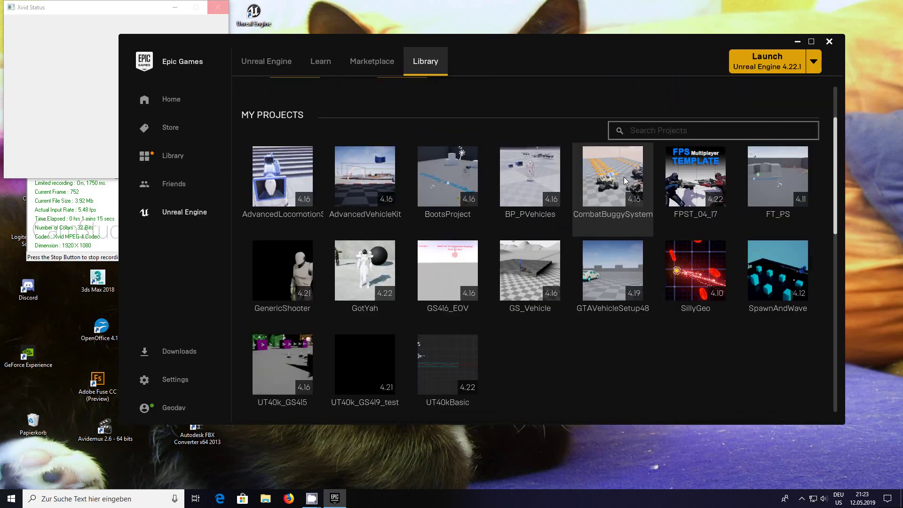
double_click(686, 238)
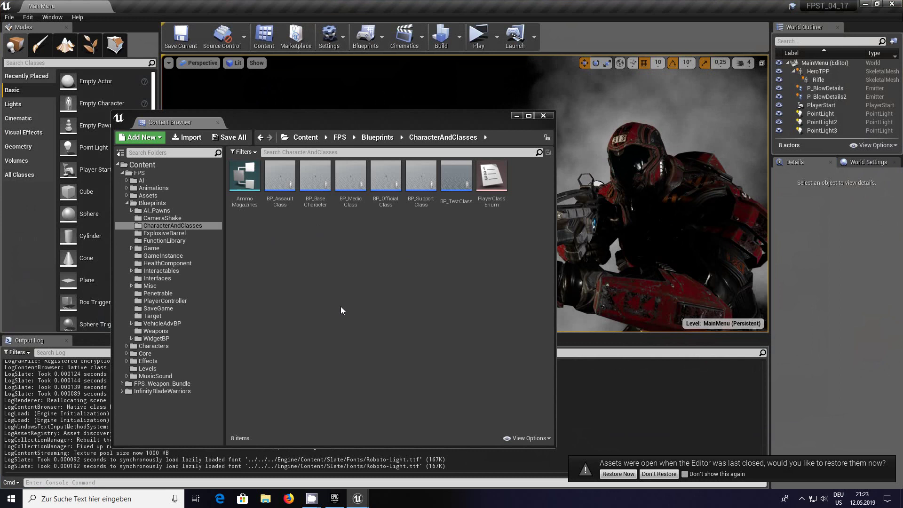
- Collapse the Blueprints, FPS and FPS_Weapon_Bundle folders in the Content Browser's folder tree
click(122, 384)
click(121, 384)
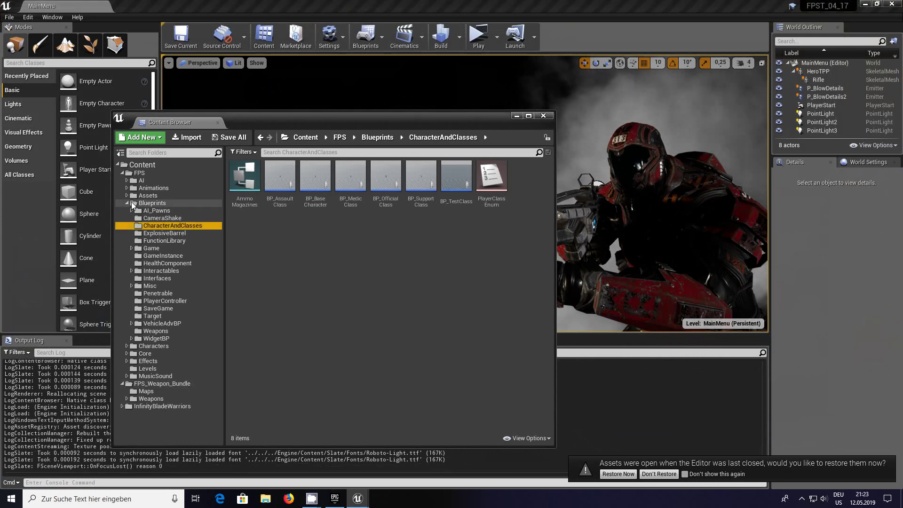
click(128, 204)
click(122, 173)
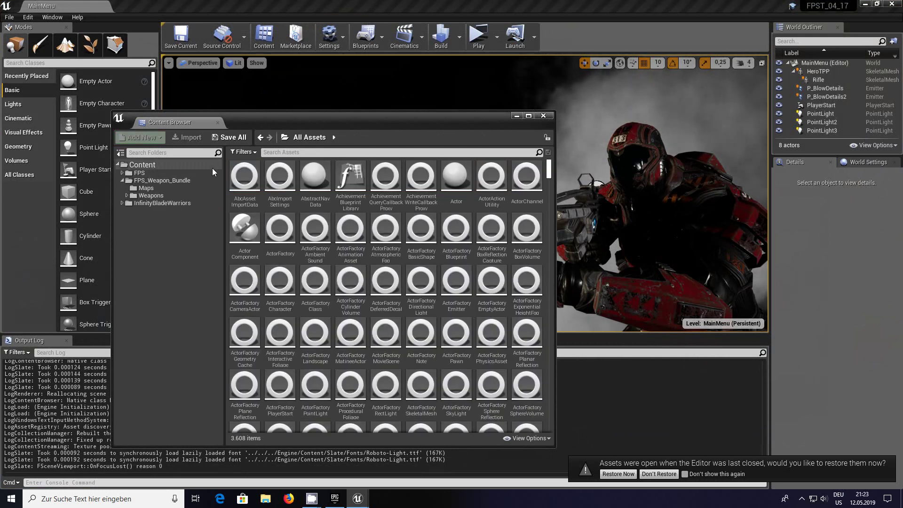
click(128, 181)
click(123, 180)
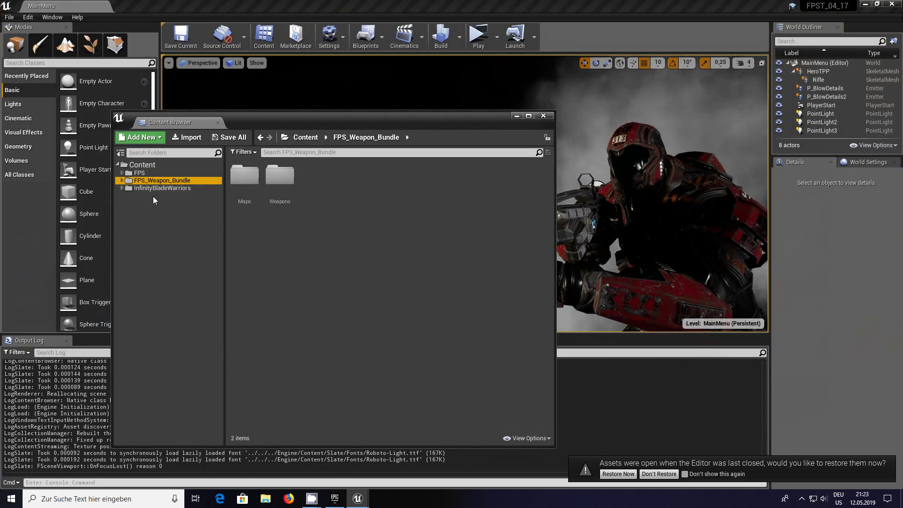
- Expand FPS_Weapon_Bundle down to Weapons > Meshes and show the contents of the SMG11 folder
click(123, 181)
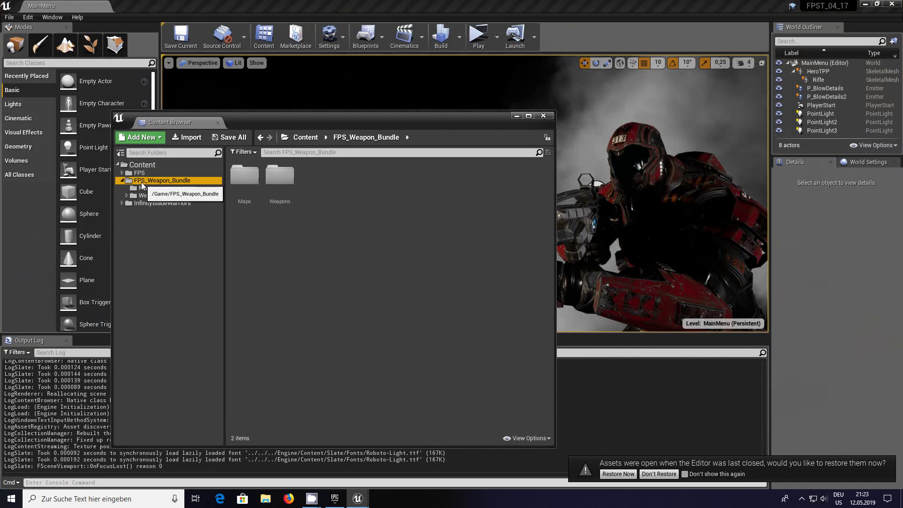
click(127, 196)
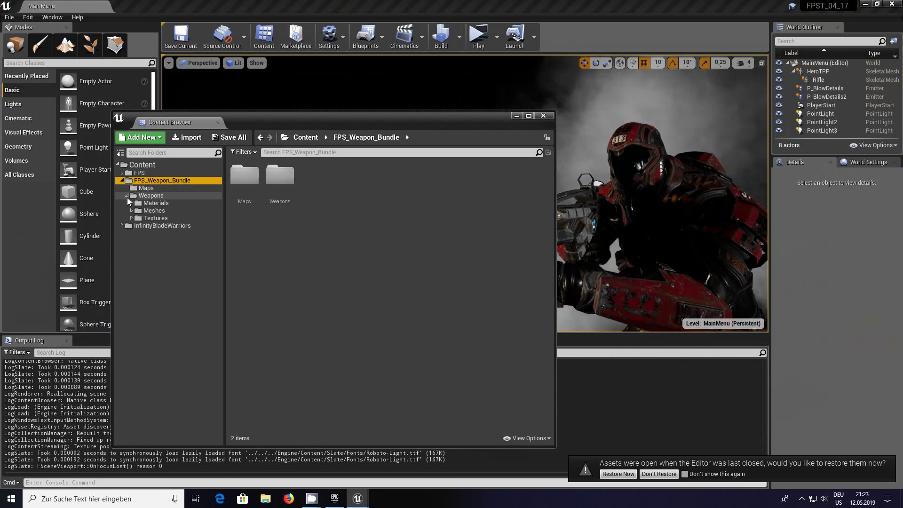
click(131, 210)
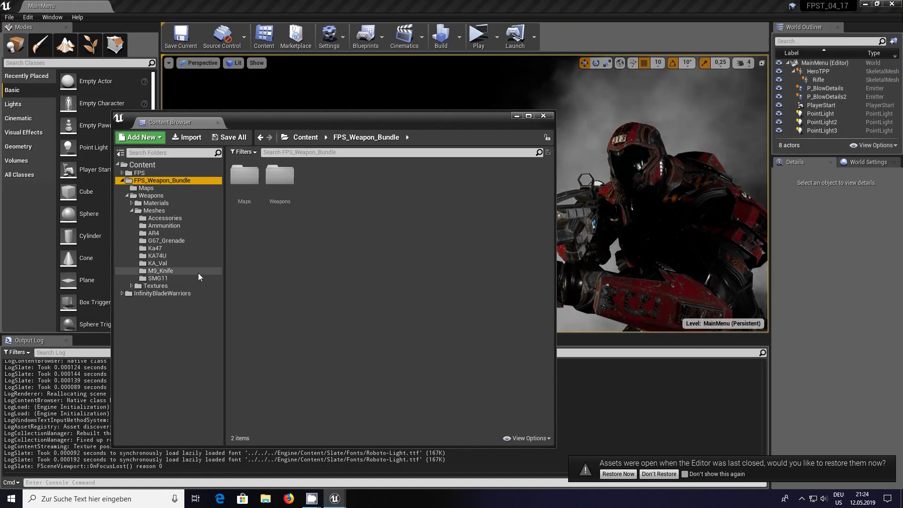
click(151, 279)
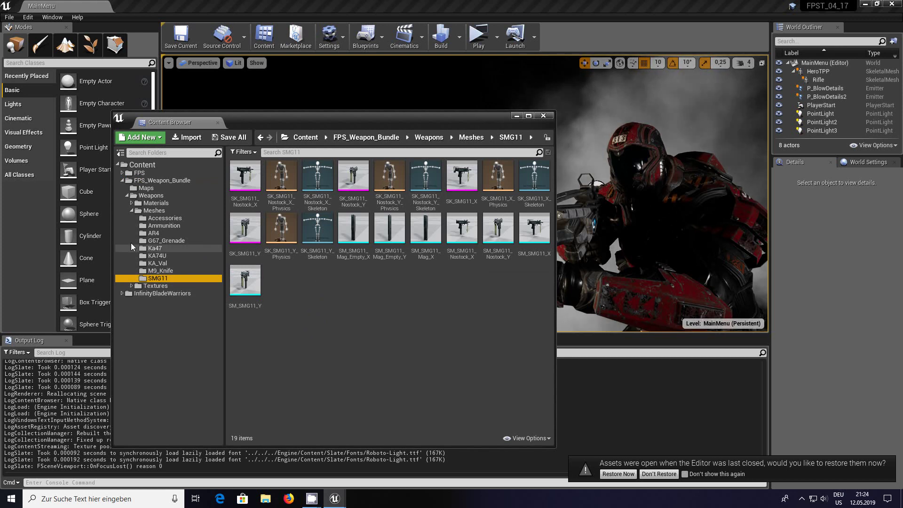
- Open the SK_AR4_X skeletal mesh from the AR4 folder and clear its Physics Asset
click(144, 235)
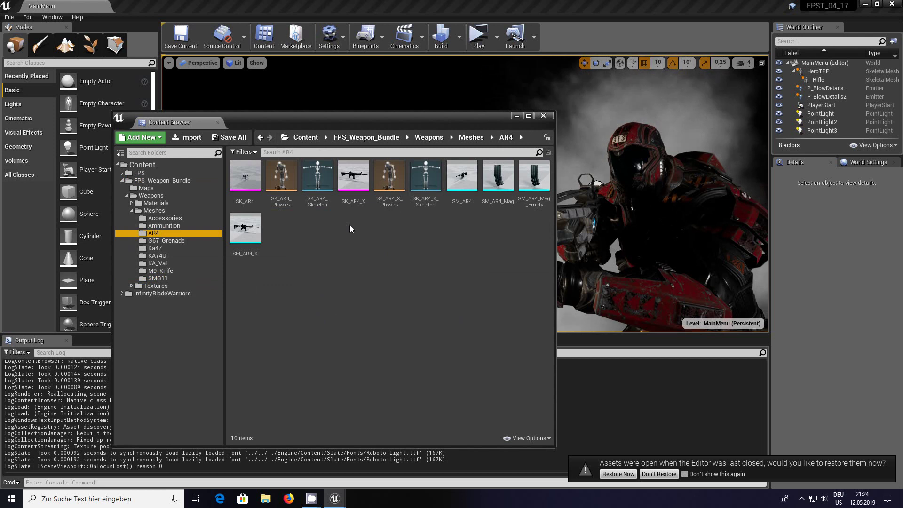
double_click(355, 182)
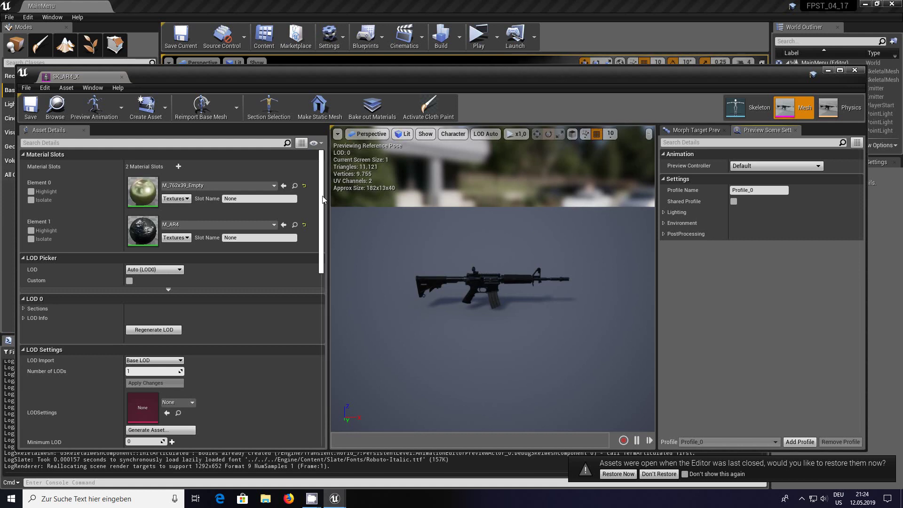
scroll(323, 201, down, 5)
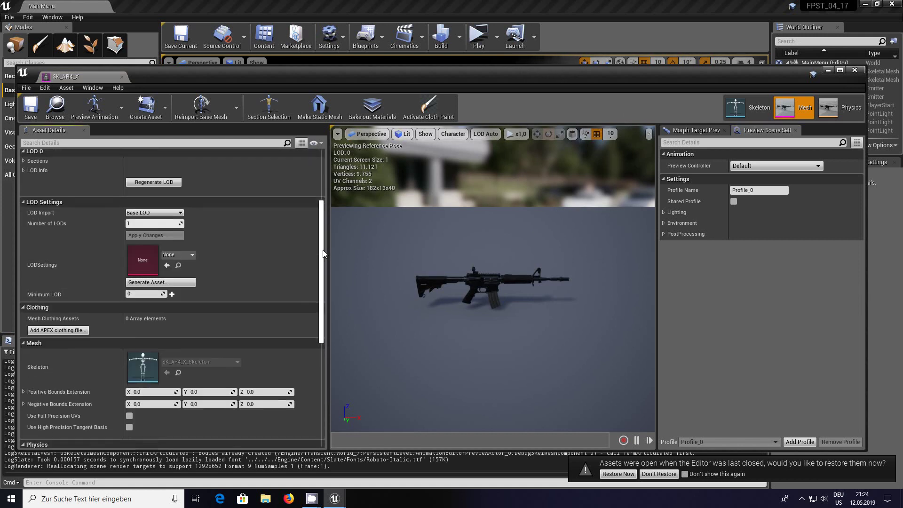
scroll(327, 230, up, 3)
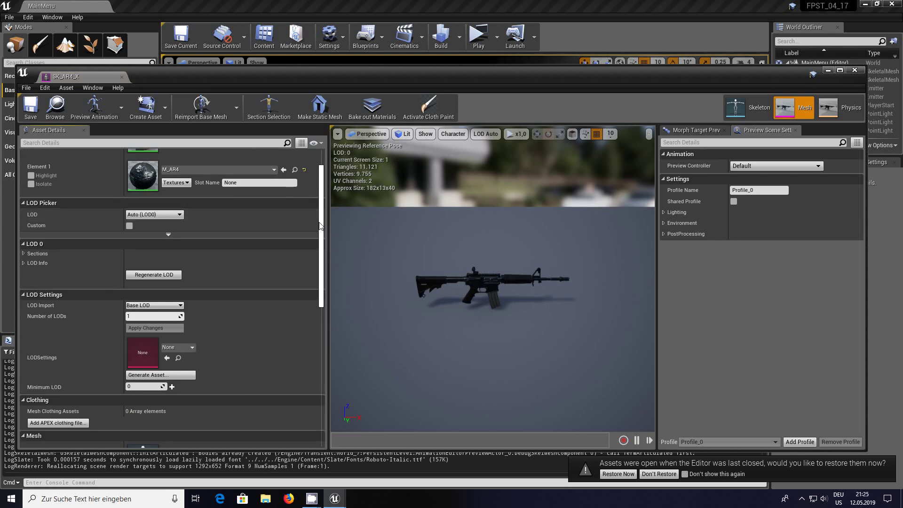
drag(322, 220, 314, 338)
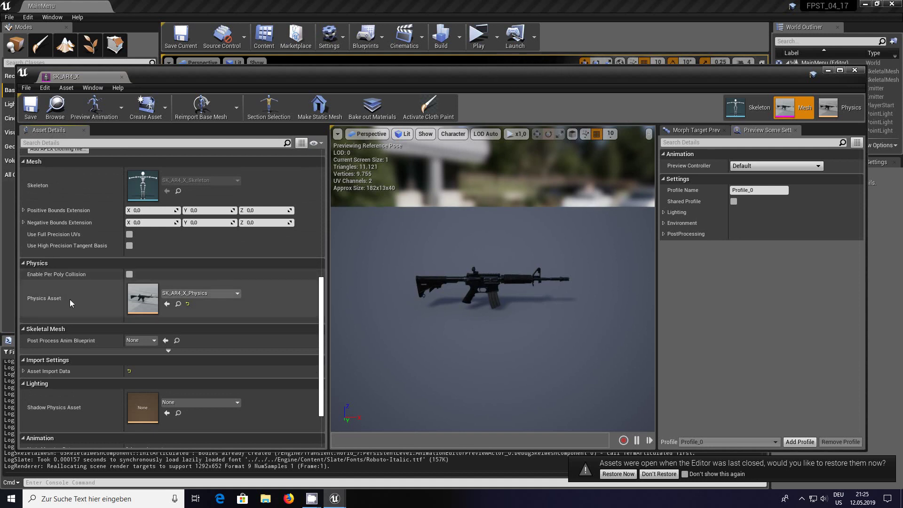
click(238, 293)
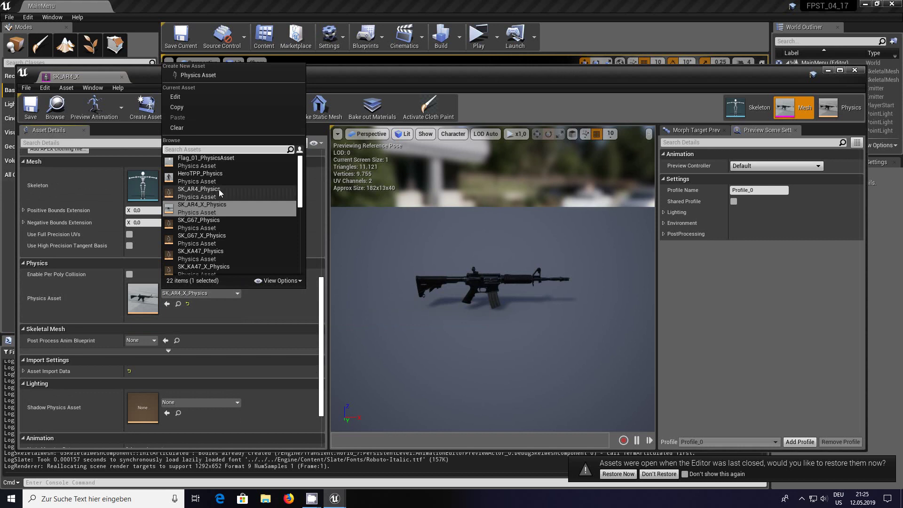
click(179, 127)
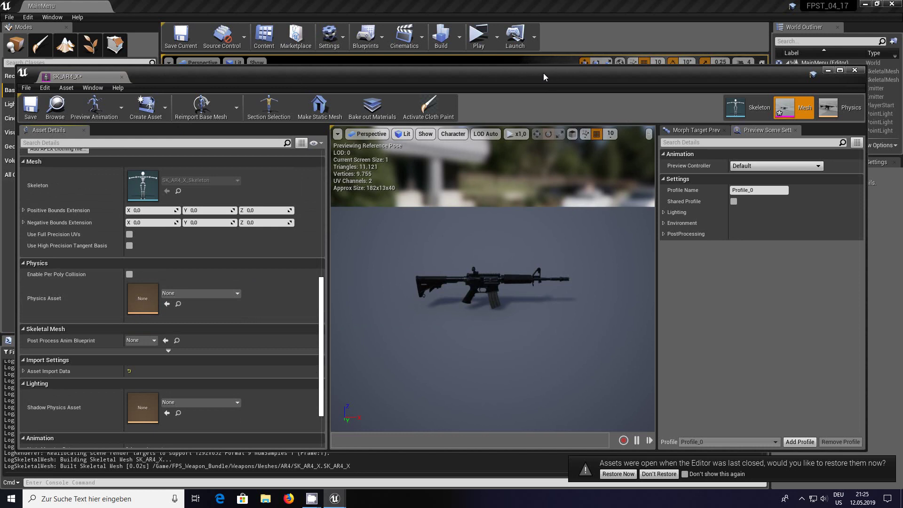
- Return to the Content Browser and open the Weapons folder under FPS > Blueprints
drag(543, 72, 533, 173)
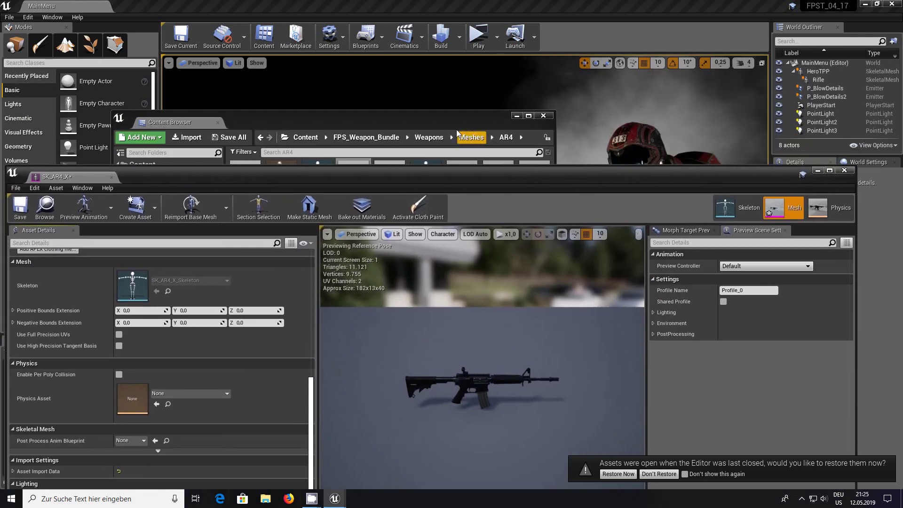
click(435, 116)
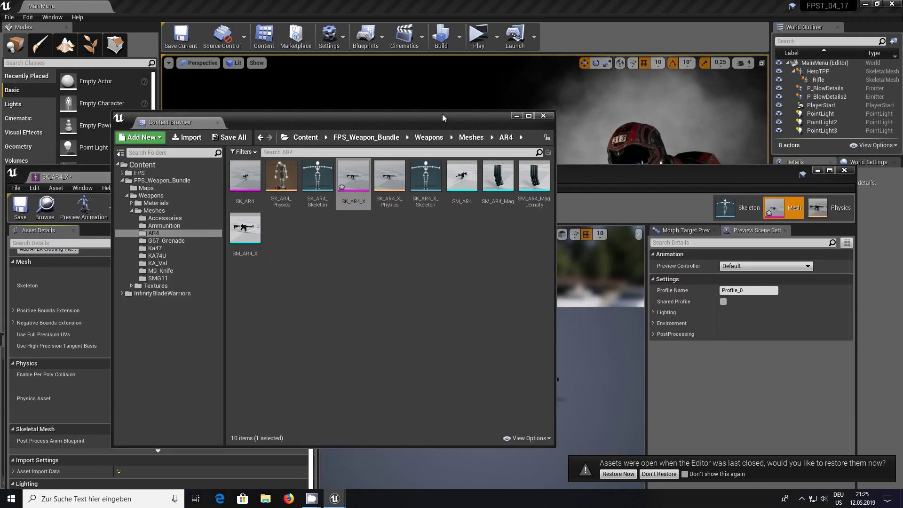
click(122, 172)
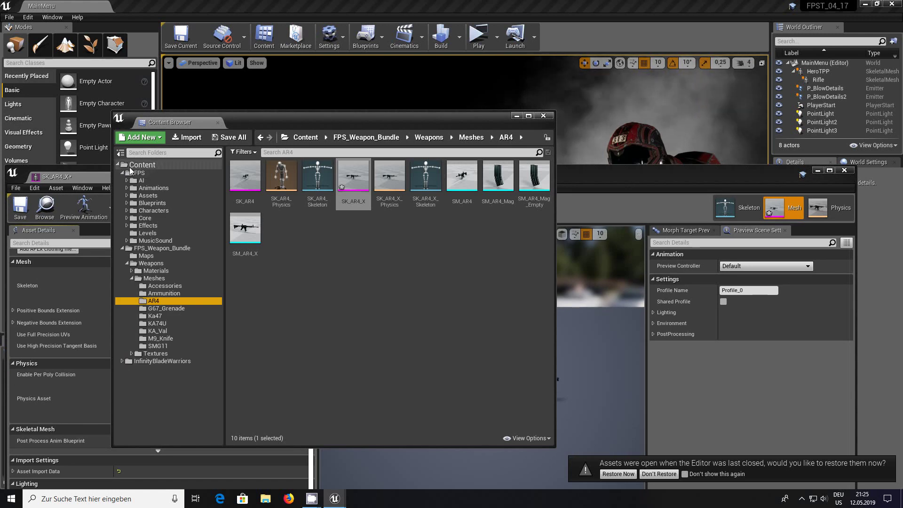
click(126, 202)
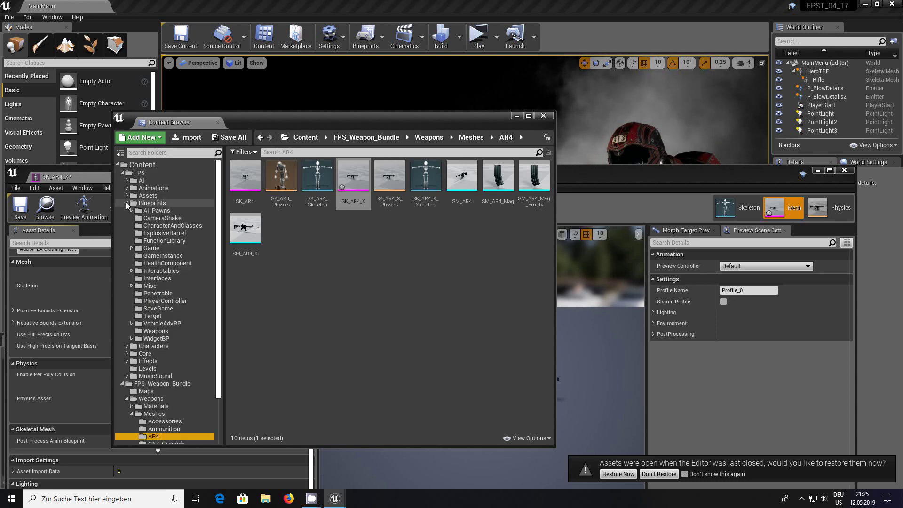
click(141, 227)
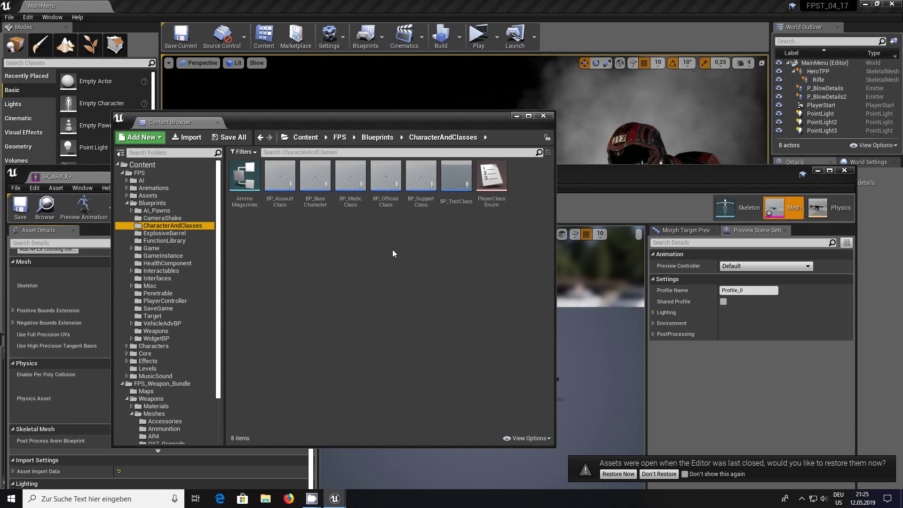
click(141, 331)
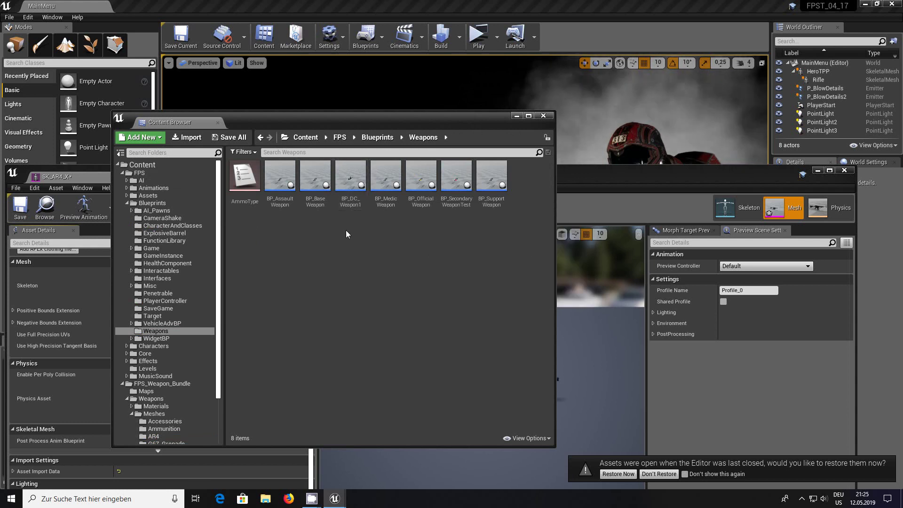
- Open the BP_AssaultWeapon blueprint in the full Blueprint Editor
double_click(284, 186)
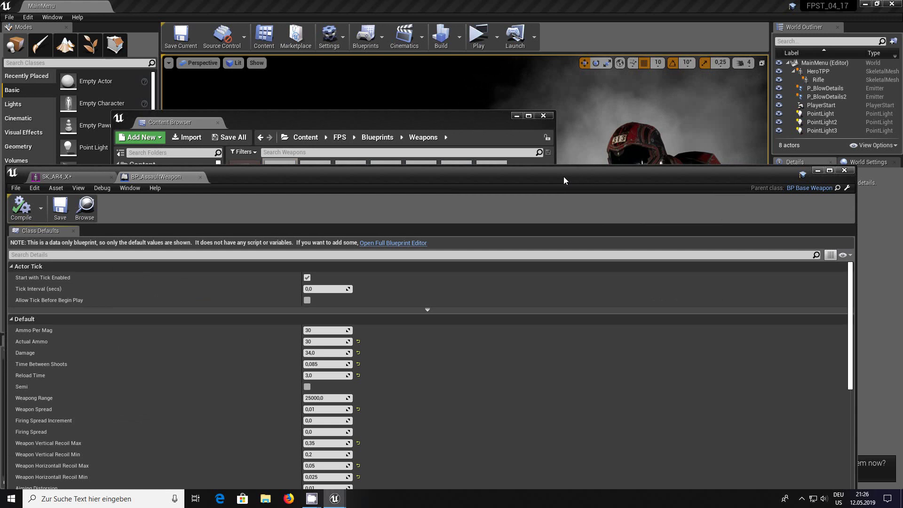
drag(563, 177, 579, 88)
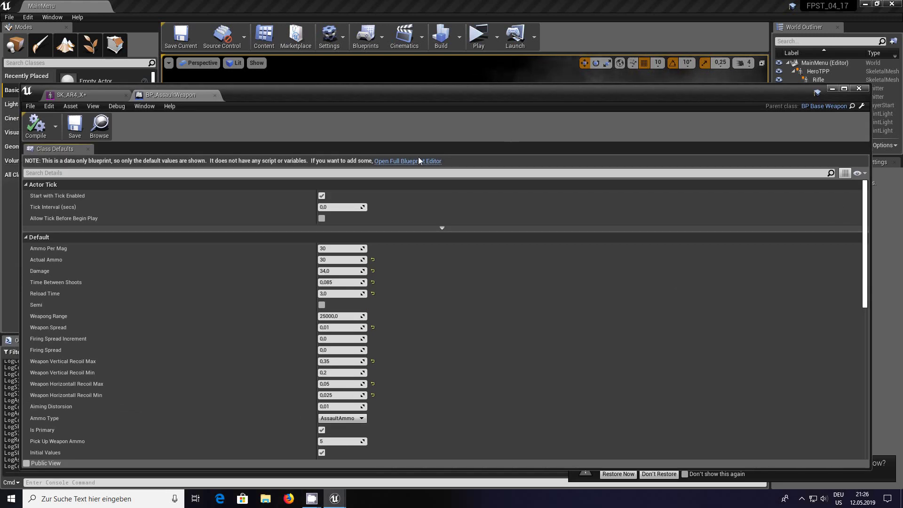
click(416, 161)
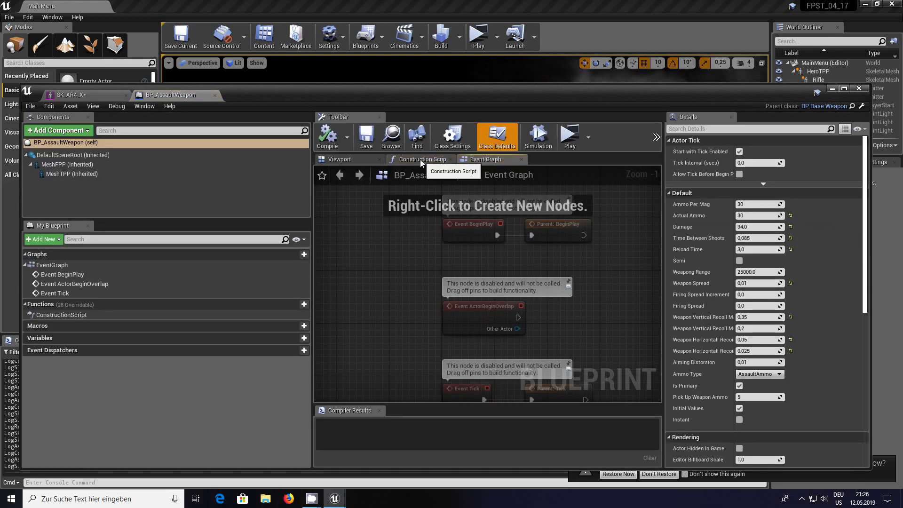
- Locate the skeletal mesh assigned to the MeshFPP component in the Content Browser and close the BP_AssaultWeapon blueprint
click(73, 164)
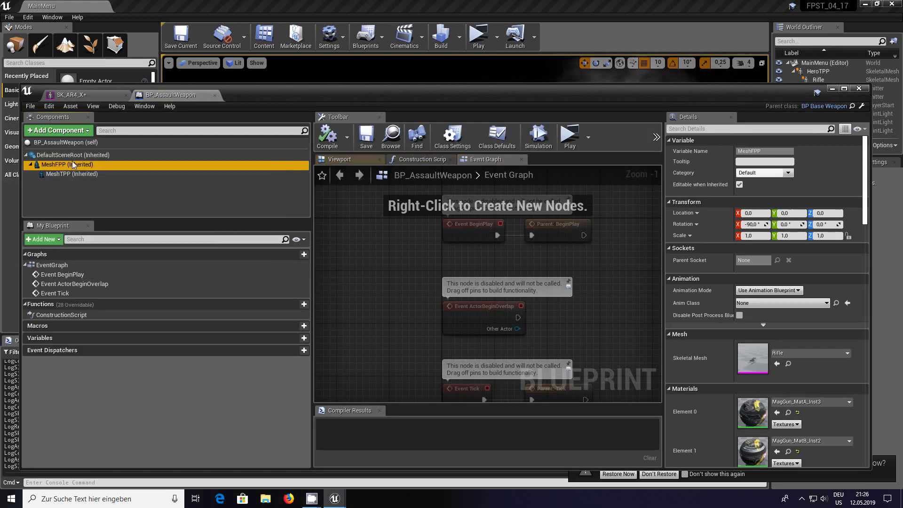
click(788, 365)
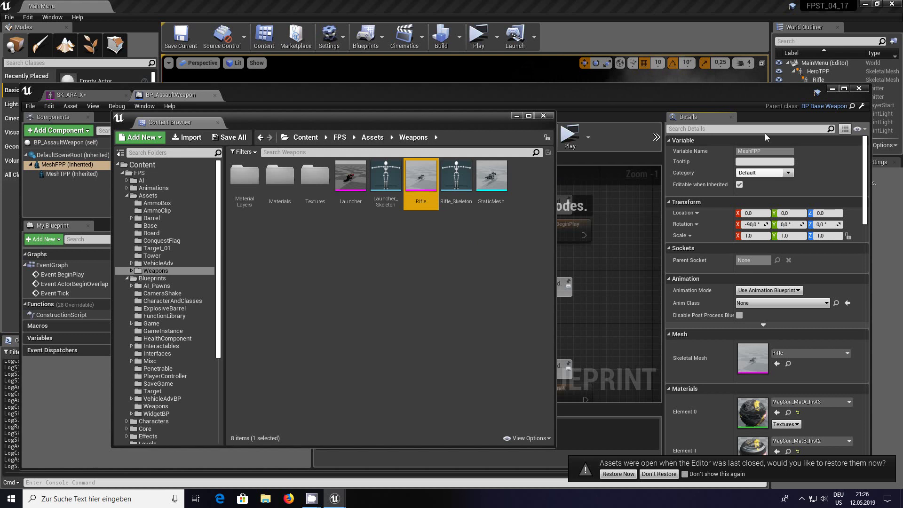
click(210, 96)
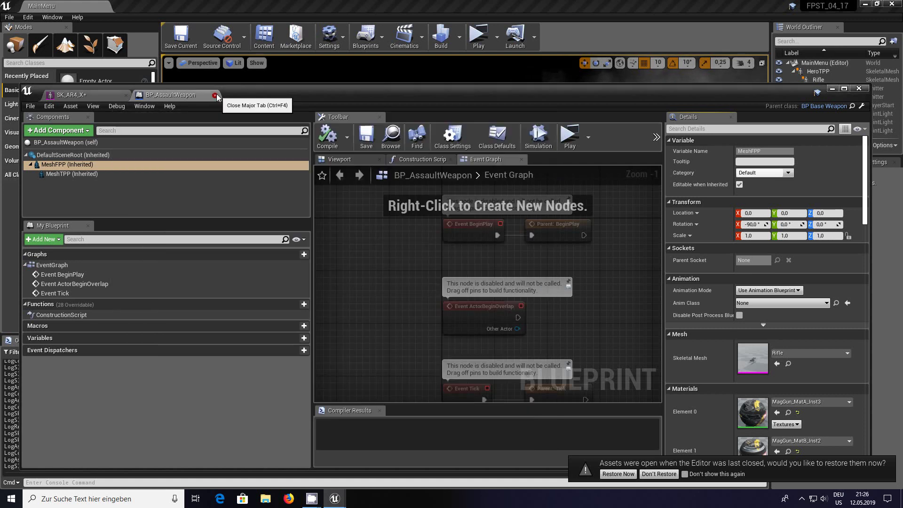
click(215, 95)
drag(462, 97, 459, 205)
click(450, 165)
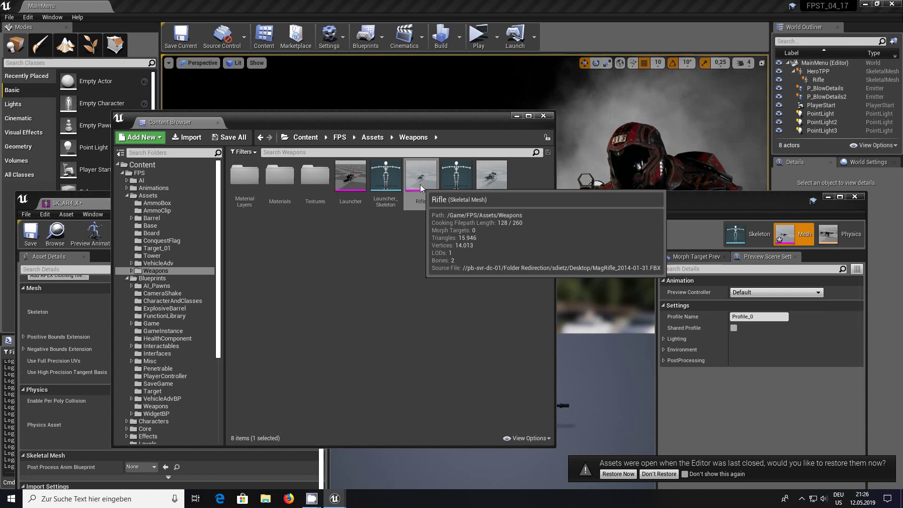
- Open the Rifle skeletal mesh from FPS > Assets > Weapons and switch to its skeleton
click(418, 207)
mouse_move(418, 207)
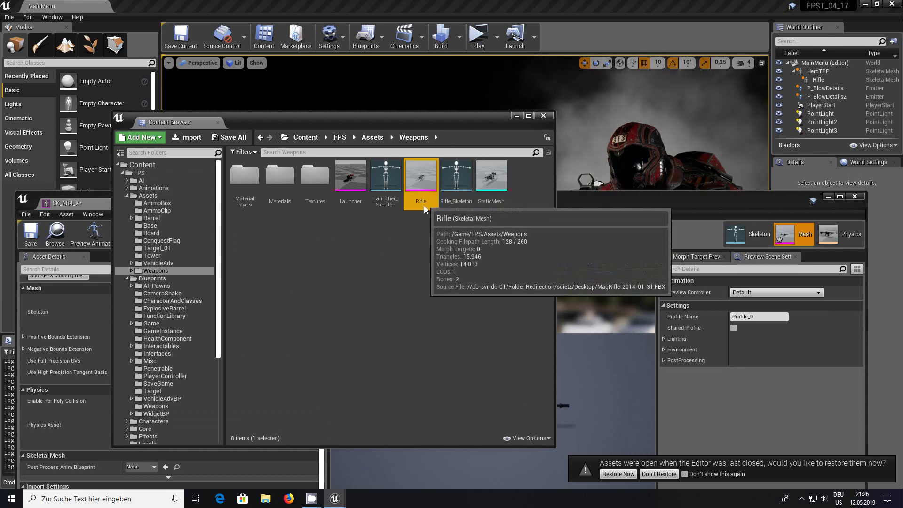
double_click(427, 176)
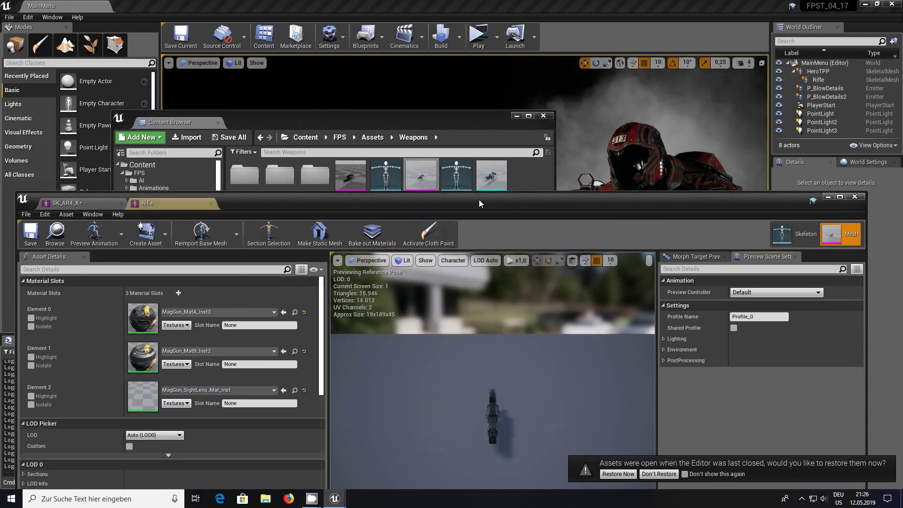
drag(475, 204, 484, 105)
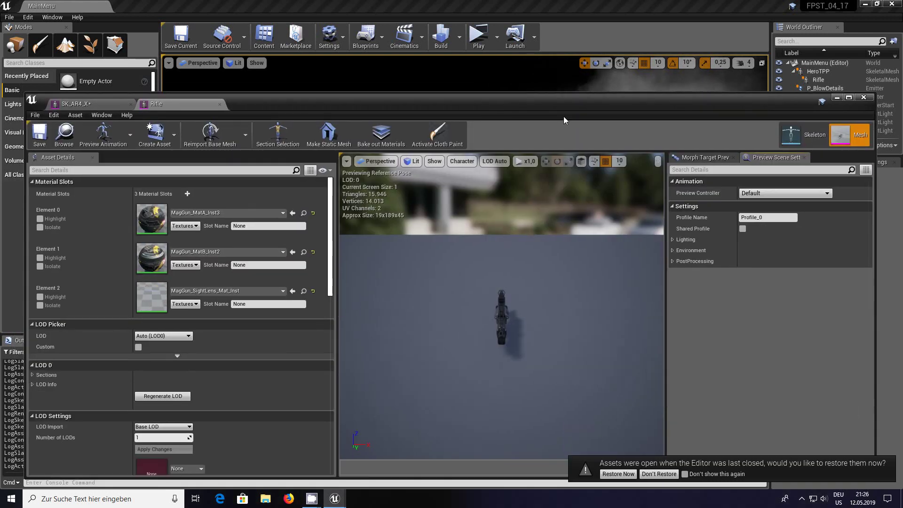
click(815, 136)
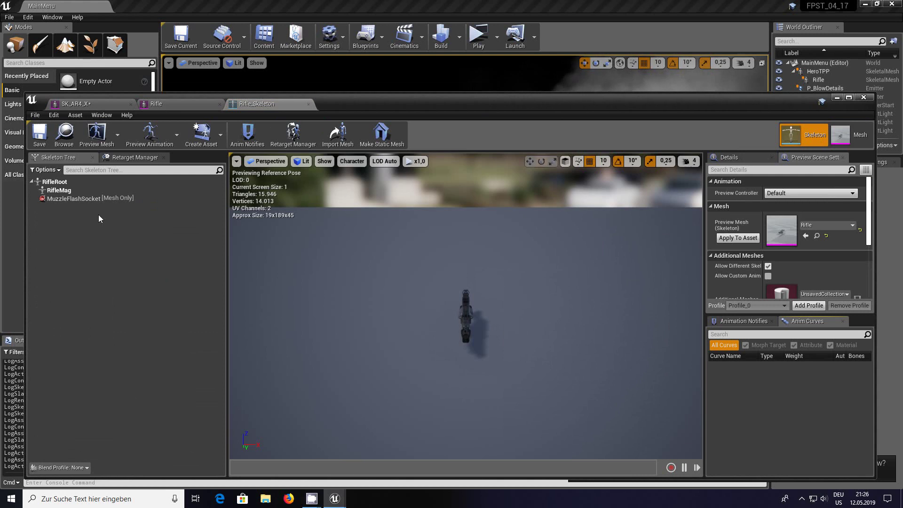
- Inspect the MuzzleFlashSocket at the rifle's barrel tip and copy the socket's name
click(55, 200)
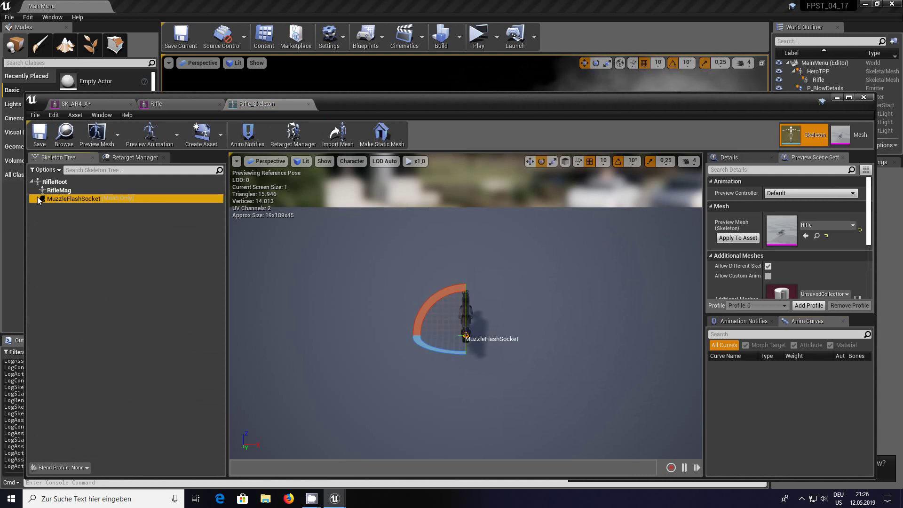
right_drag(353, 312, 377, 363)
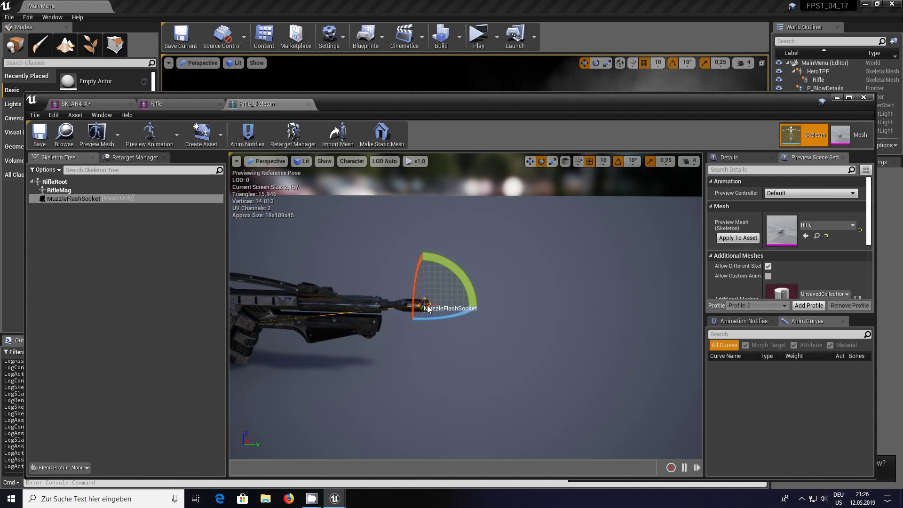
click(83, 201)
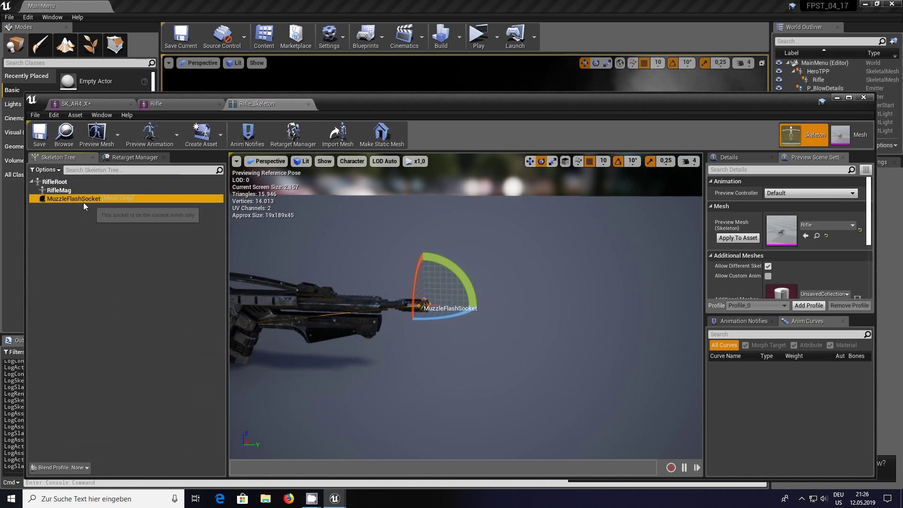
right_click(80, 199)
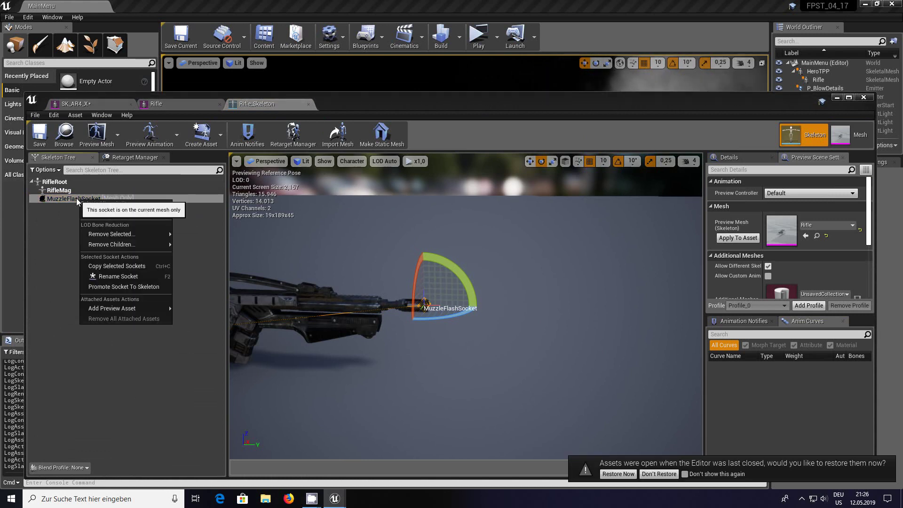
click(74, 253)
click(81, 200)
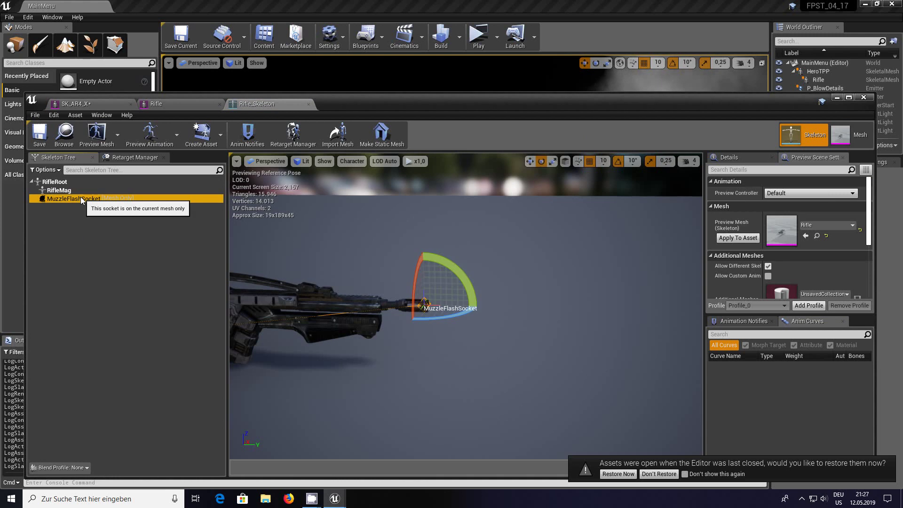
click(82, 199)
right_click(82, 199)
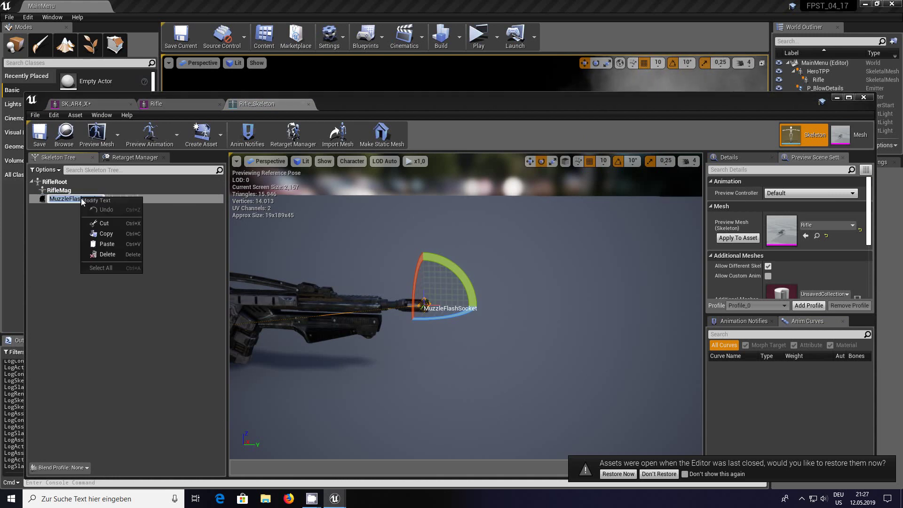
click(103, 235)
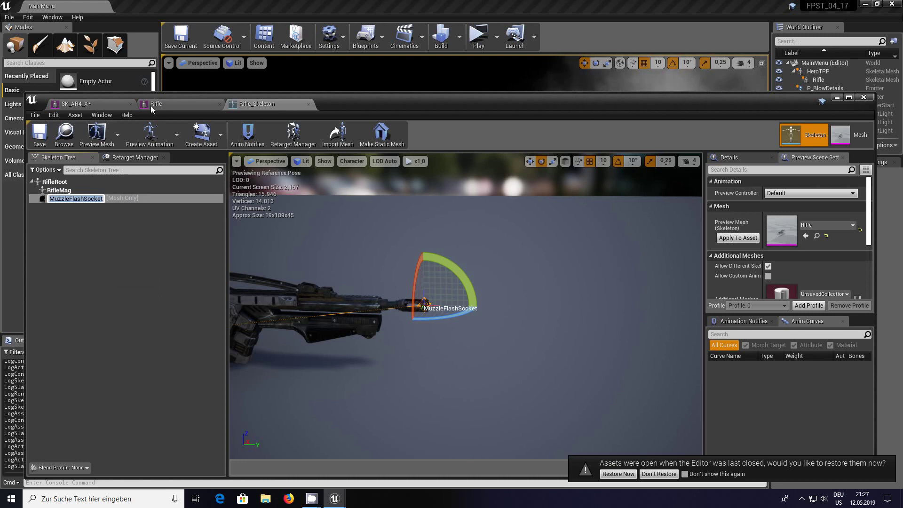
- Rename the Muzzle socket in the SK_AR4_X skeleton to MuzzleFlashSocket and save the skeleton
click(106, 105)
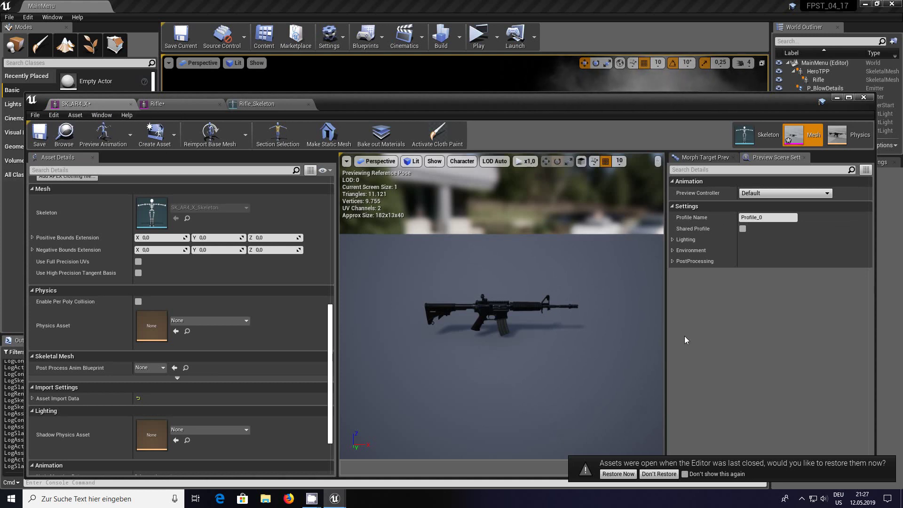
click(770, 134)
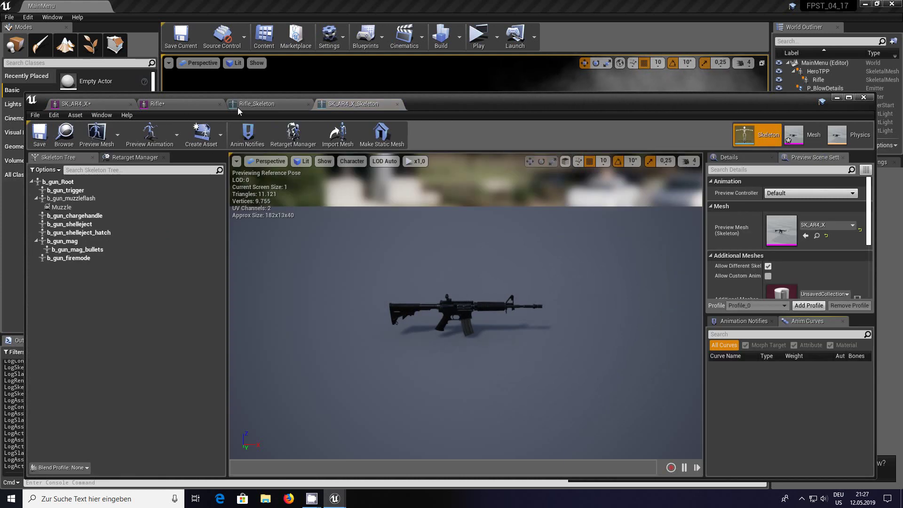
click(63, 208)
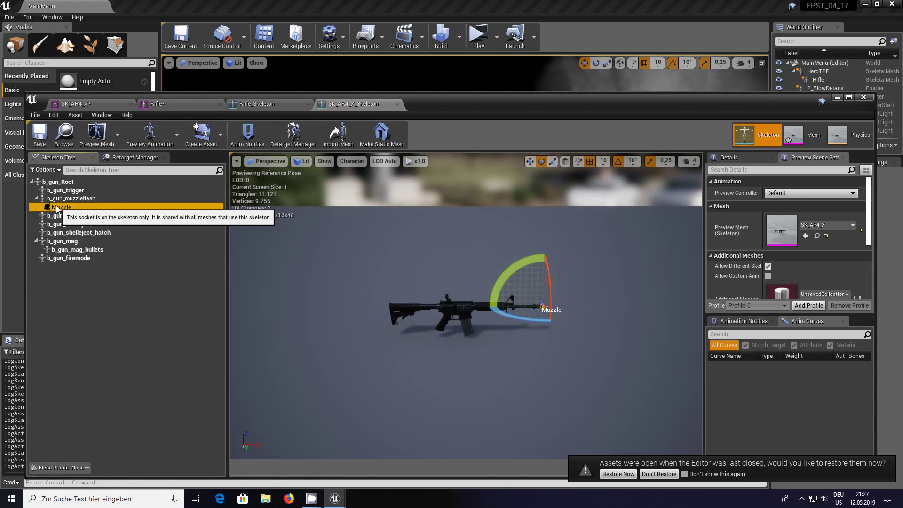
double_click(57, 207)
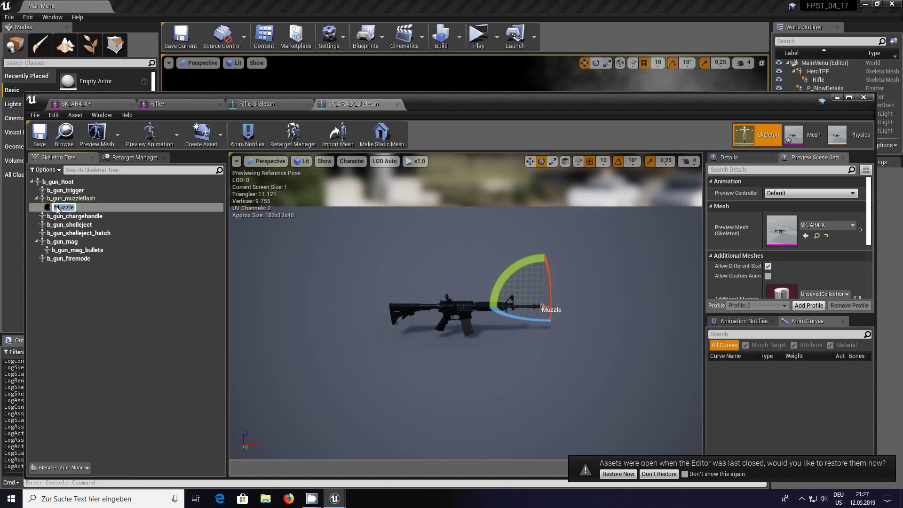
right_click(57, 209)
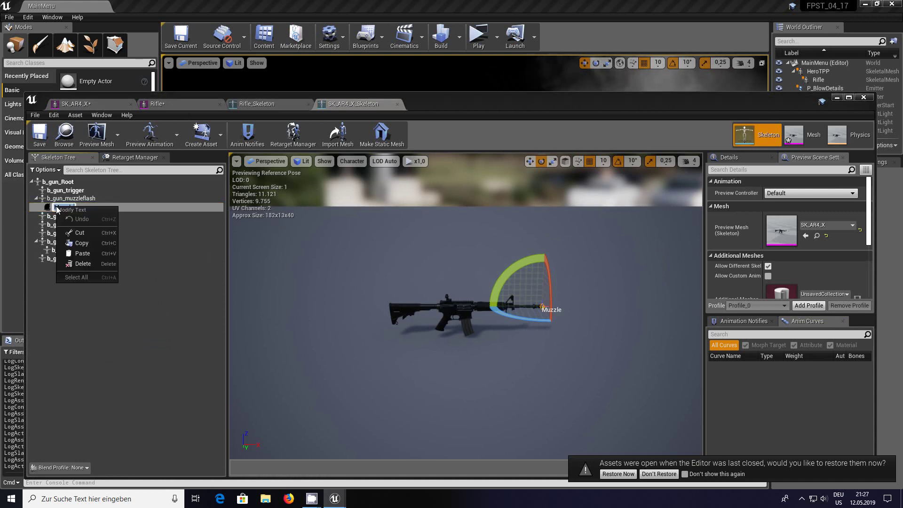
click(80, 253)
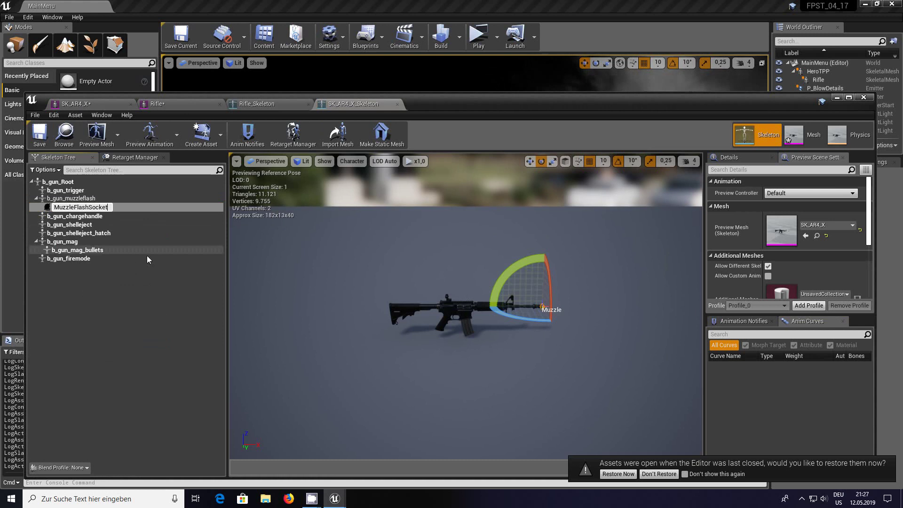
click(40, 132)
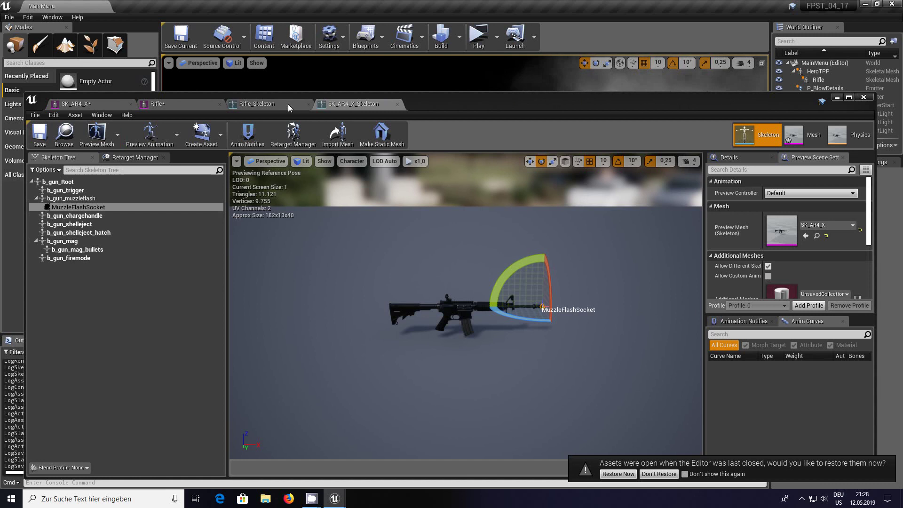
- Close the SK_AR4_X_Skeleton, Rifle_Skeleton and Rifle editors, and move the remaining SK_AR4_X editor clear of the Content Browser
click(397, 104)
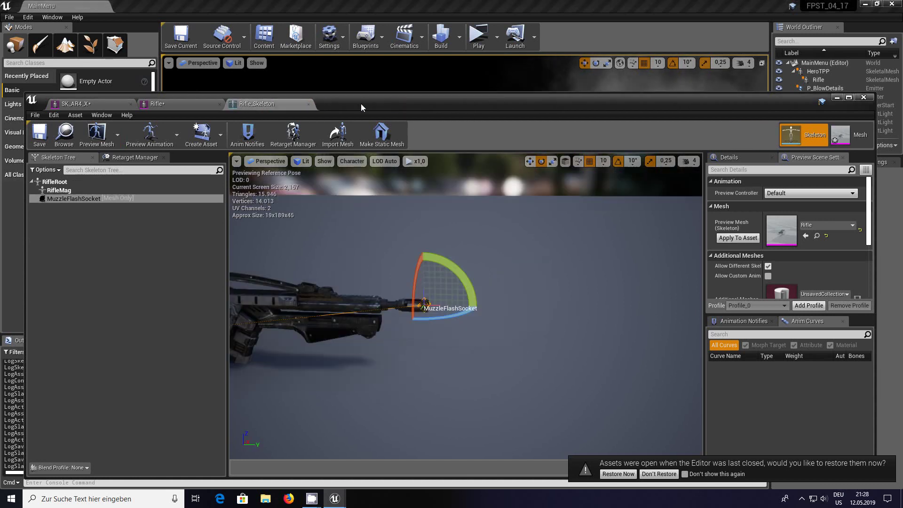
click(309, 104)
click(220, 104)
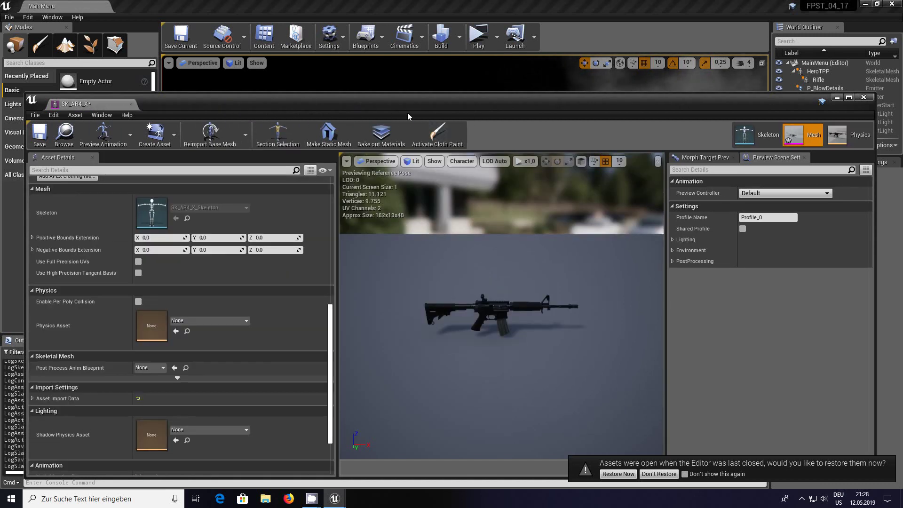
drag(413, 107, 409, 193)
- Collapse the Assets folder in the Content Browser and open the Weapons folder under FPS > Blueprints
click(431, 121)
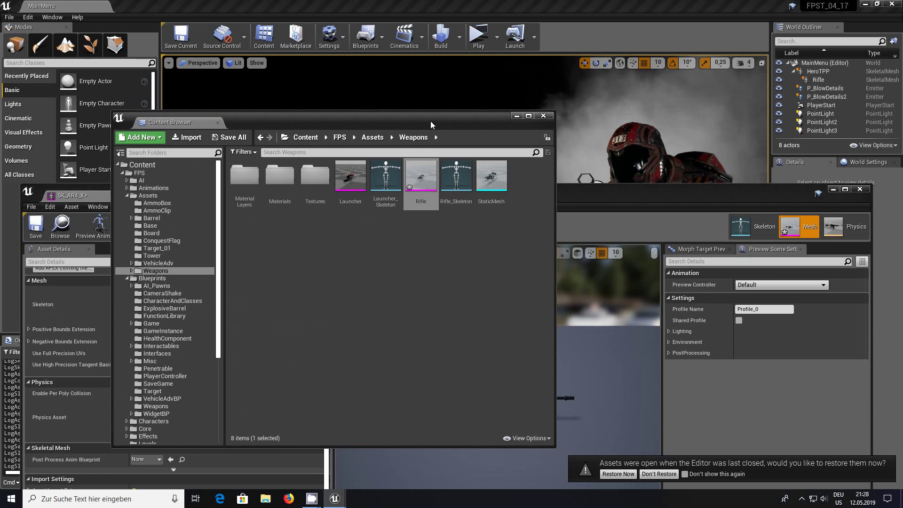
mouse_move(218, 249)
mouse_down()
mouse_move(217, 299)
mouse_move(217, 244)
mouse_up()
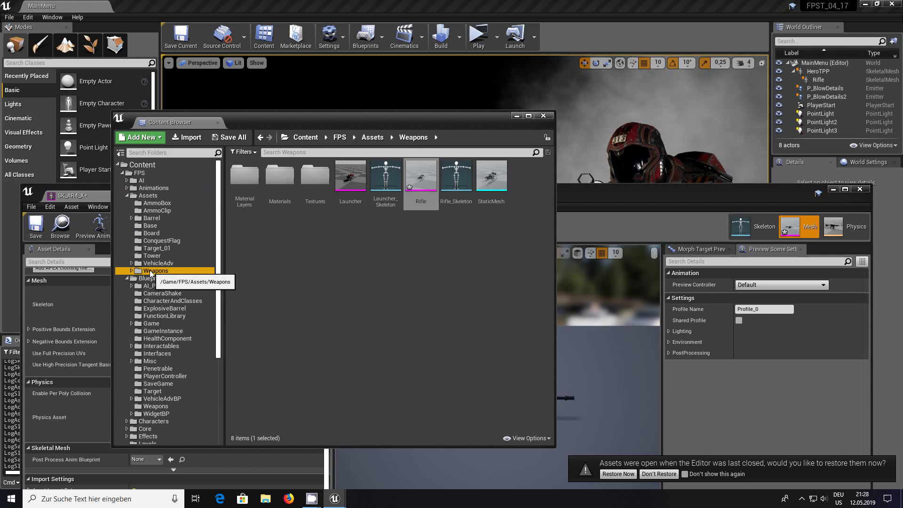
click(126, 196)
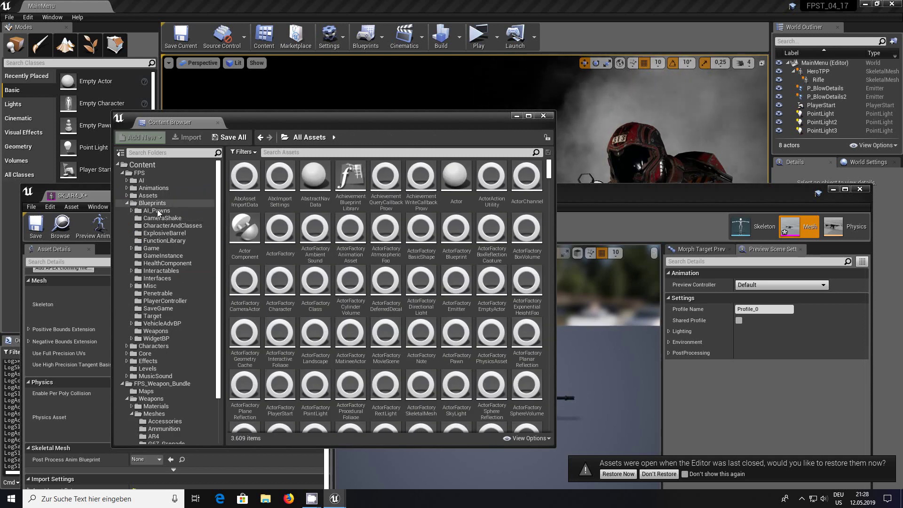
click(156, 331)
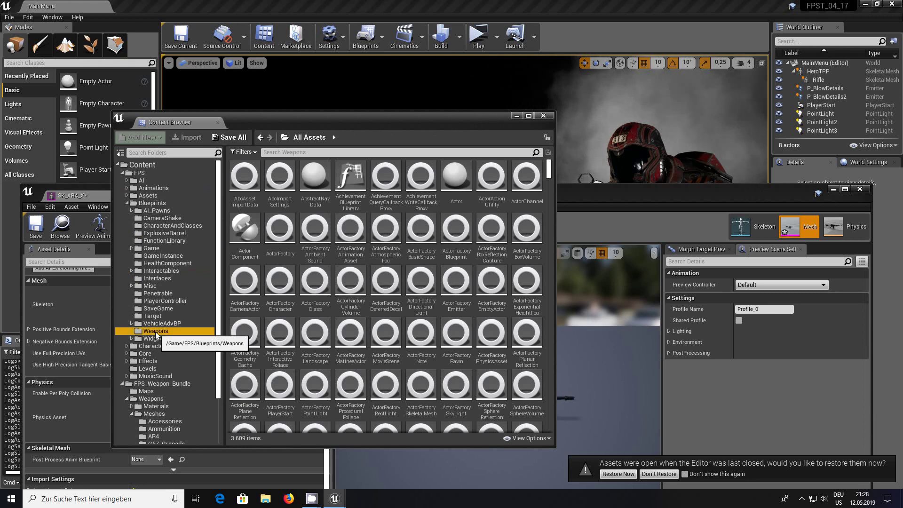
click(410, 283)
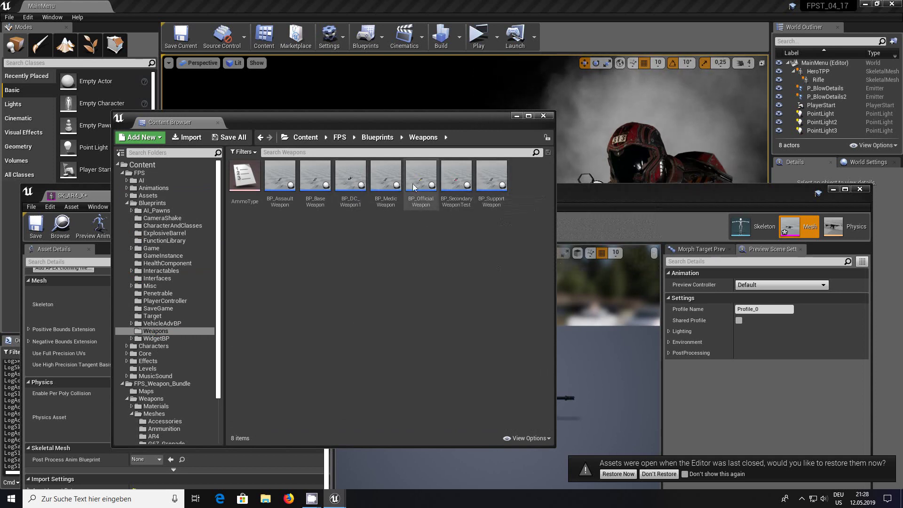
- Duplicate the BP_AssaultWeapon blueprint in the Weapons folder and name the copy BP_DC_Weapon2
right_click(277, 188)
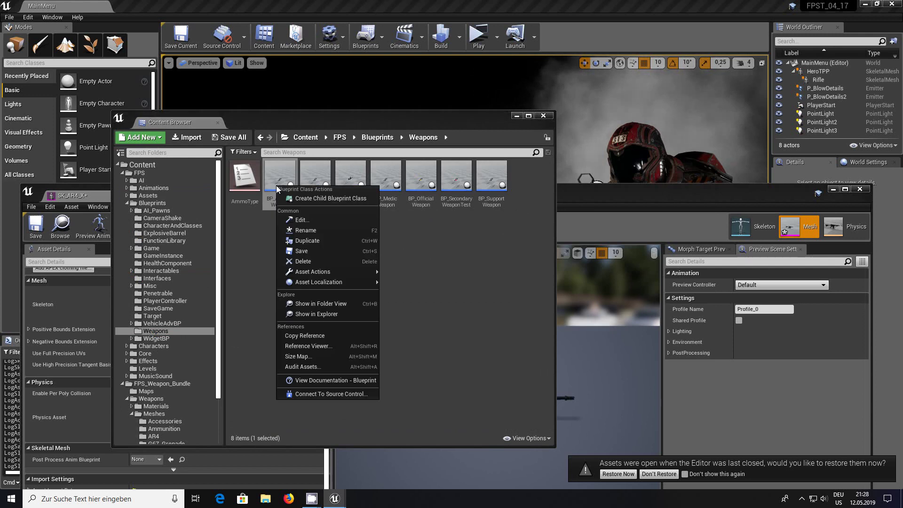
click(271, 263)
mouse_move(287, 212)
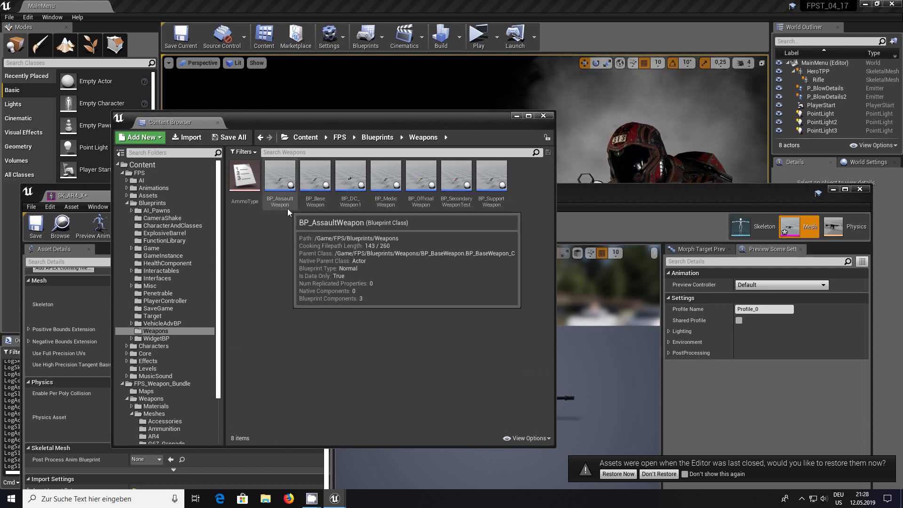
right_click(281, 185)
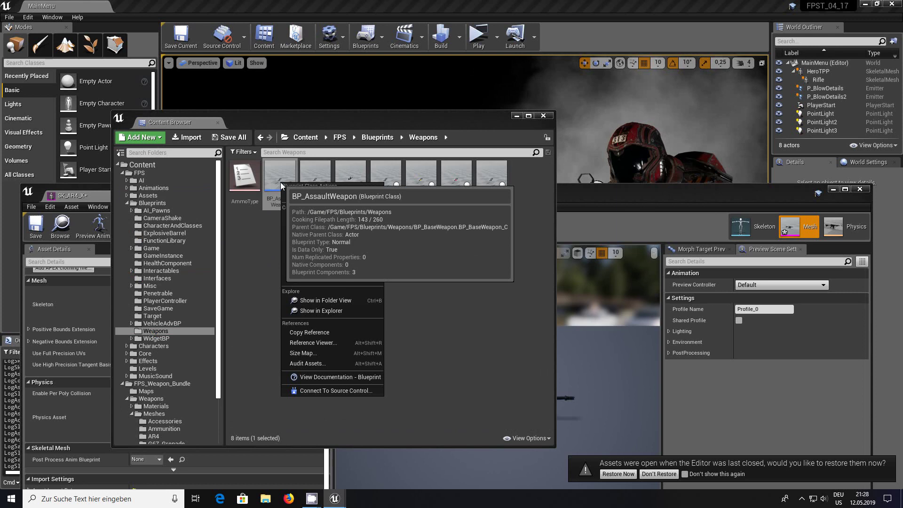
click(318, 236)
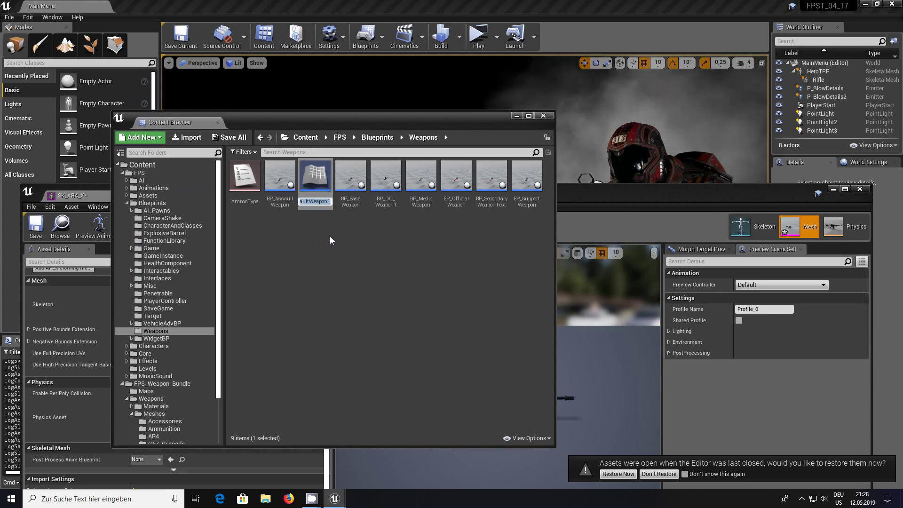
key(End)
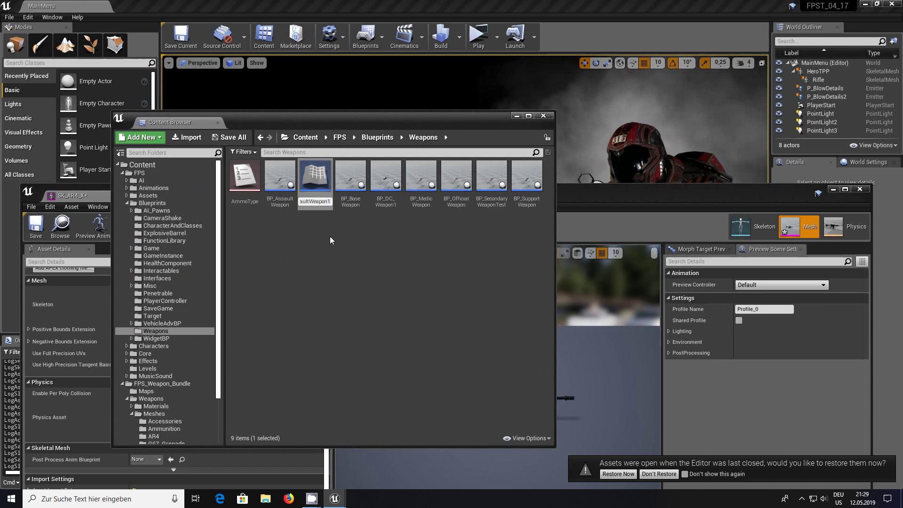
key(BackSpace)
text(2)
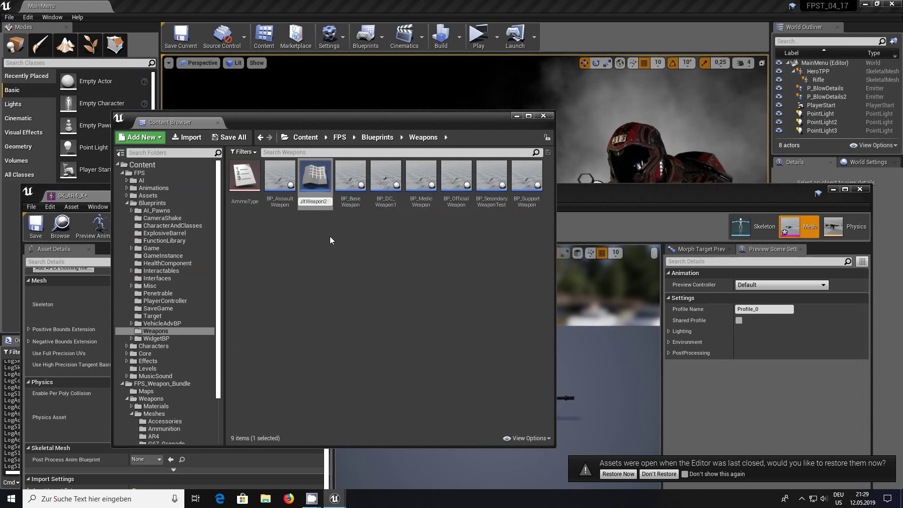
key(Left)
key(Left)
key(Left)
key(Left)
key(Left)
key(Left)
key(Left)
key(BackSpace)
key(BackSpace)
key(BackSpace)
key(BackSpace)
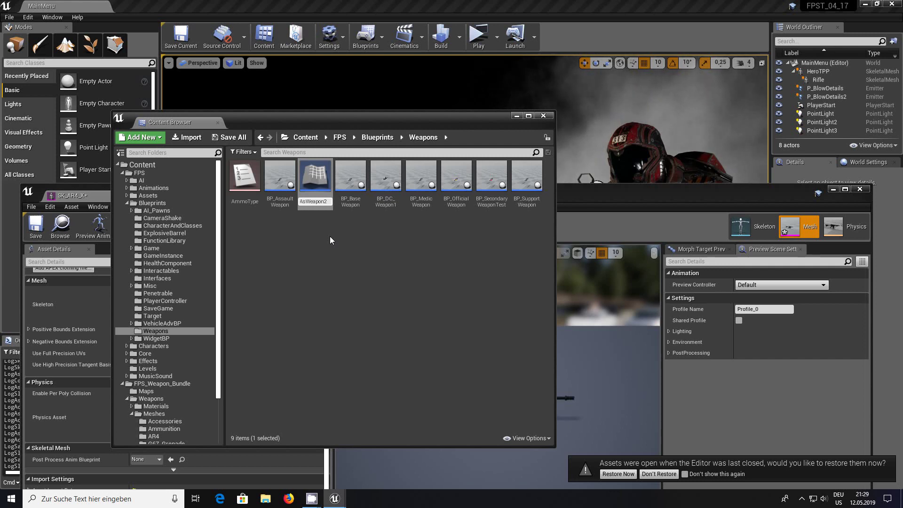
key(BackSpace)
key(BackSpace)
key(BackSpace)
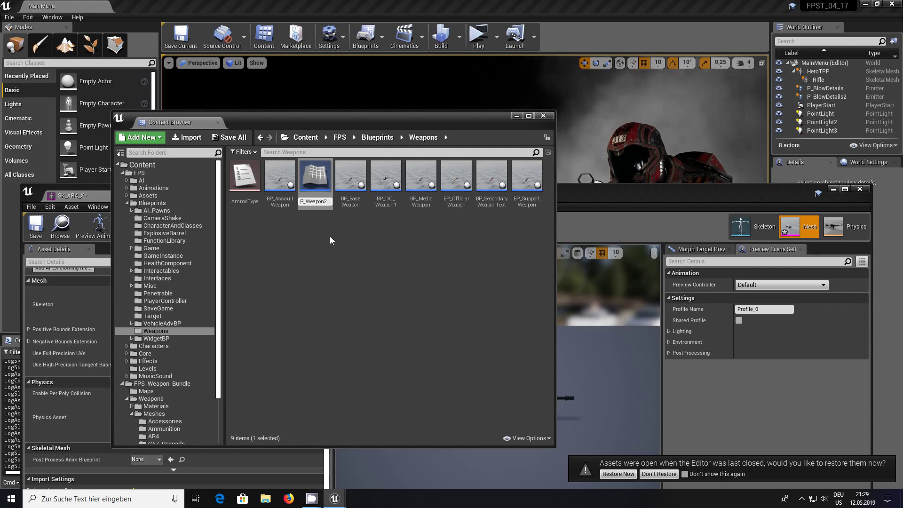
text(DC)
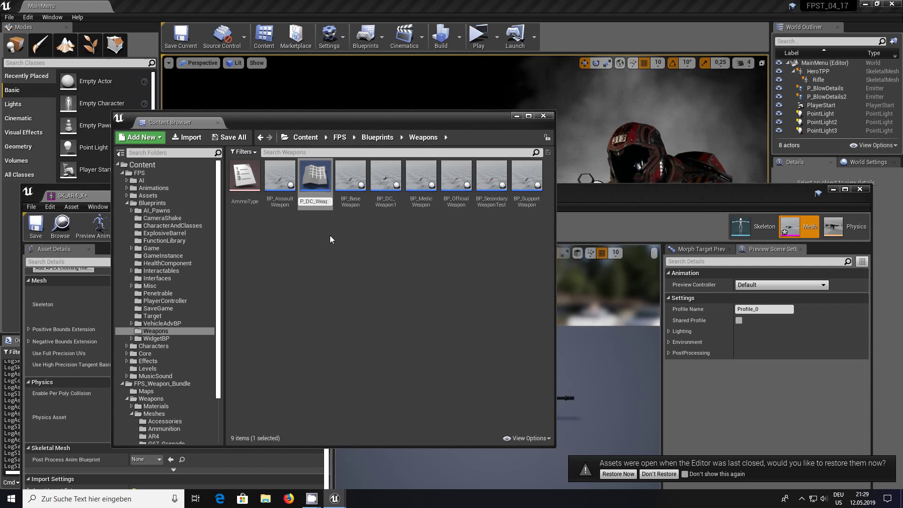
key(Return)
double_click(315, 179)
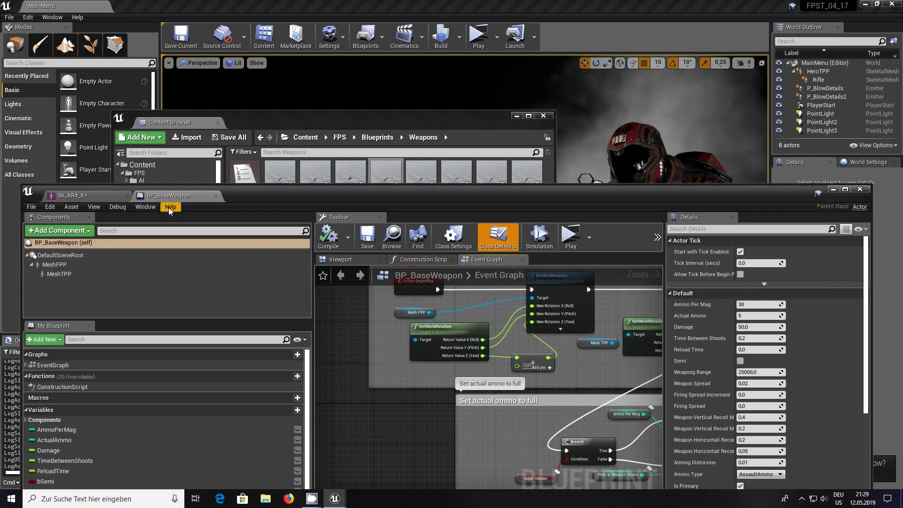
click(216, 196)
click(382, 120)
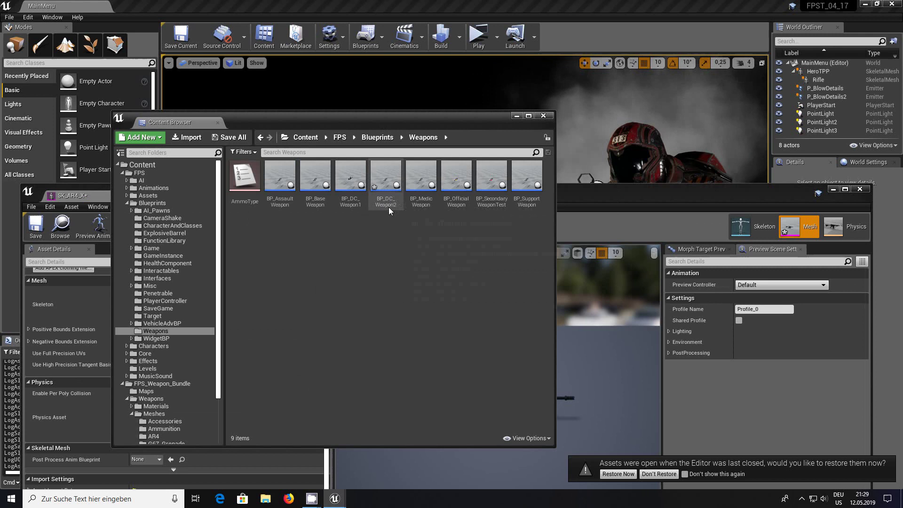
- Open BP_DC_Weapon2, look through its class defaults, and switch to the full Blueprint editor with the weapon's 3D preview showing
double_click(382, 178)
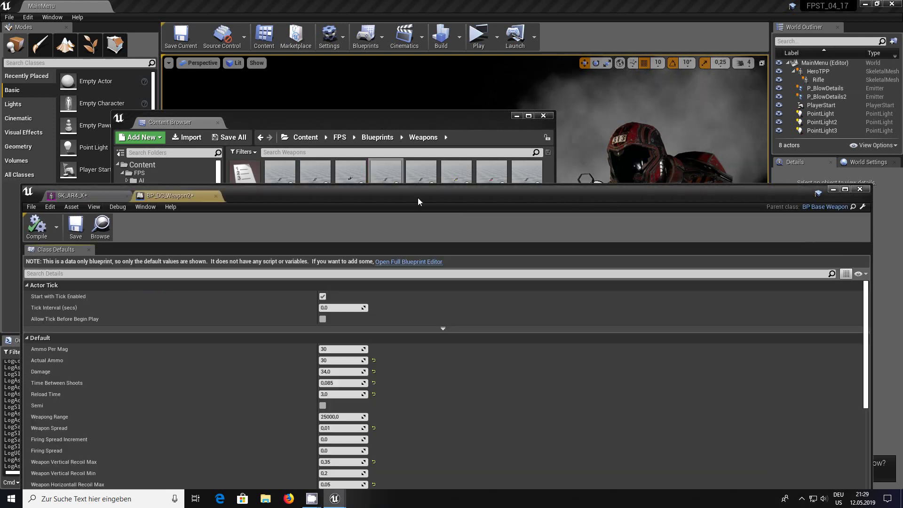
drag(440, 196, 445, 83)
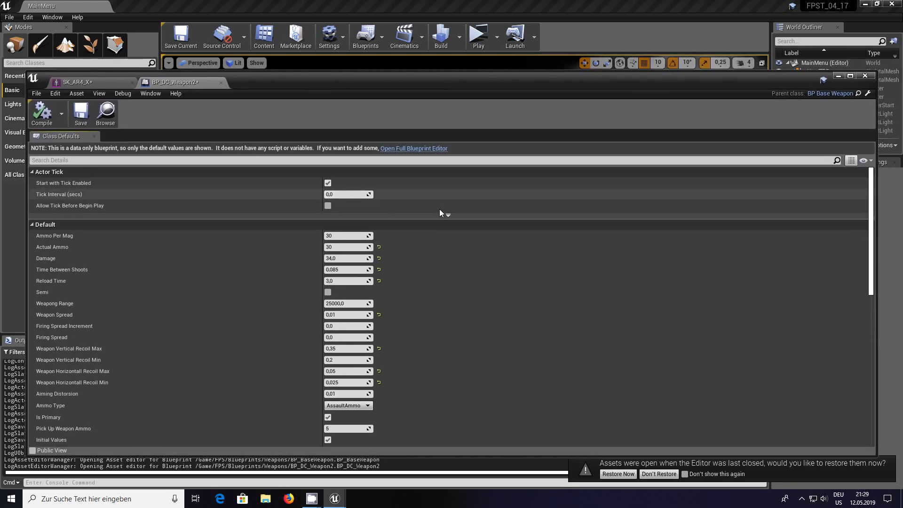
scroll(478, 244, down, 5)
scroll(478, 243, down, 6)
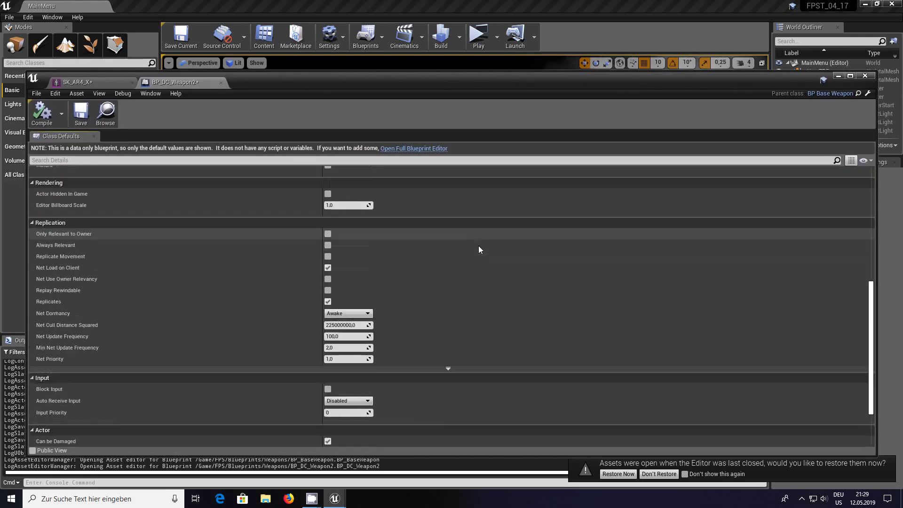
scroll(478, 246, up, 3)
scroll(478, 250, down, 5)
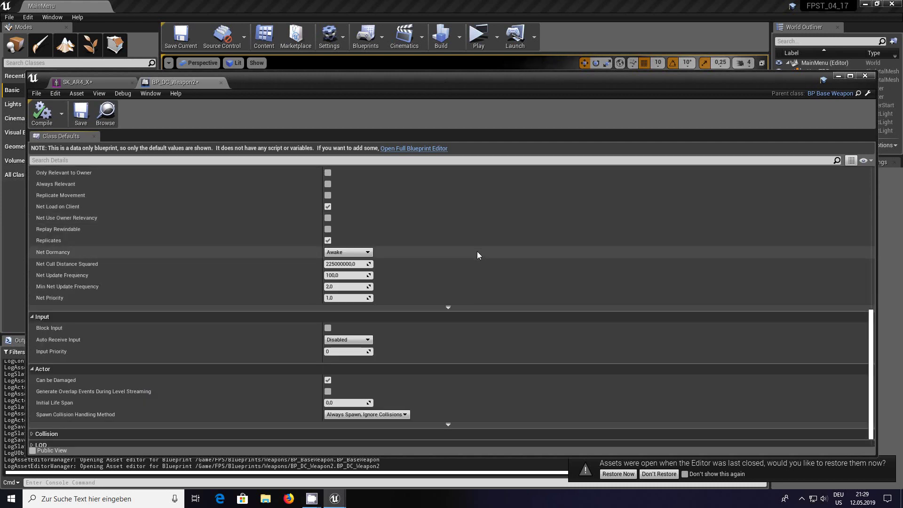
scroll(476, 252, up, 15)
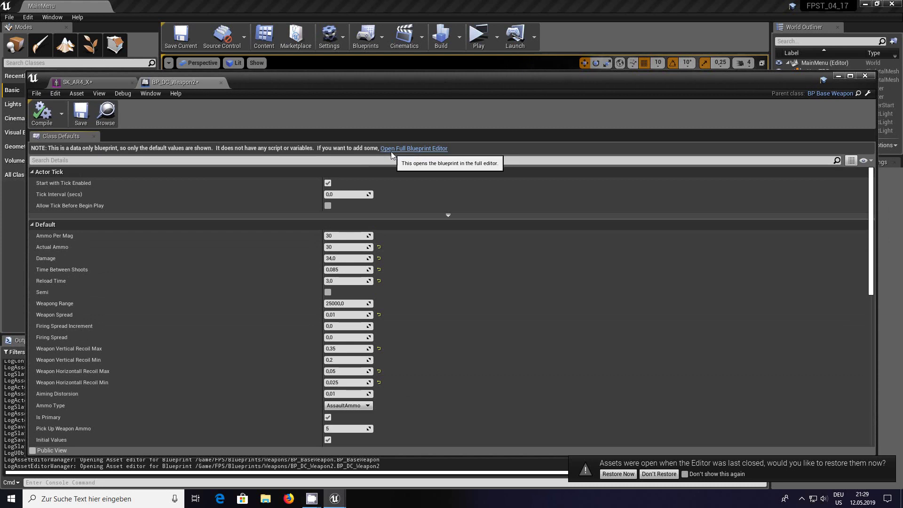
click(427, 150)
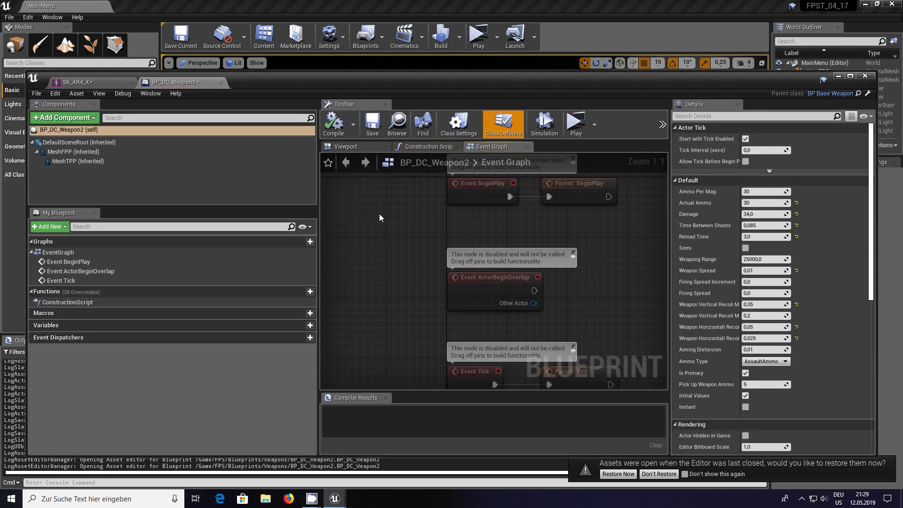
click(371, 150)
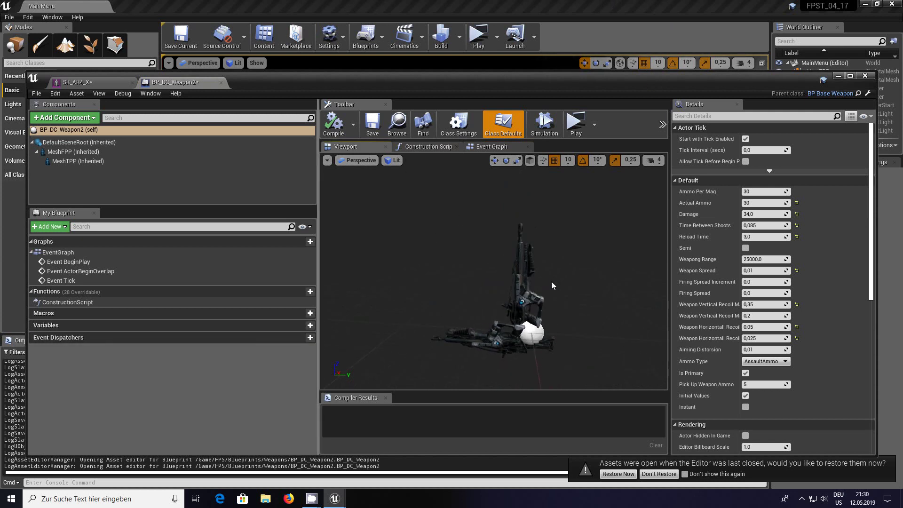
- Try SK_AR4_X as the skeletal mesh of the inherited MeshFPP component and check it in the preview
click(64, 152)
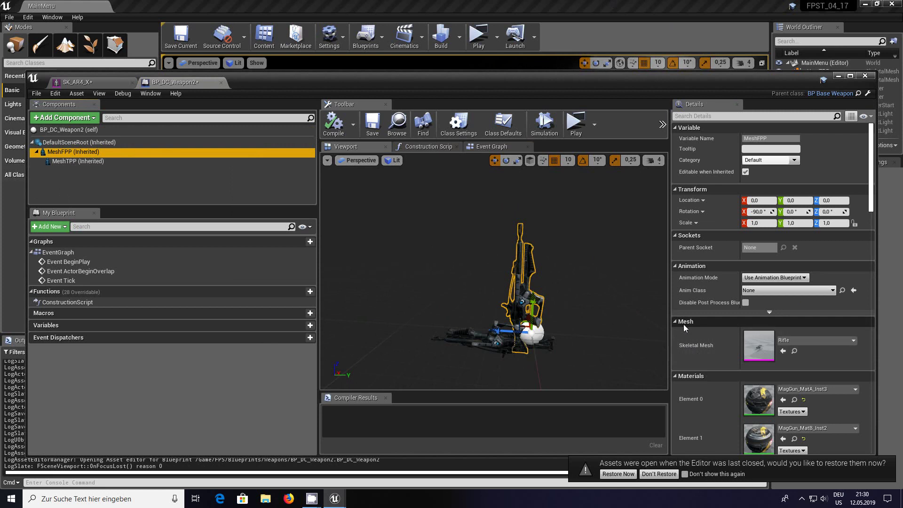
click(854, 341)
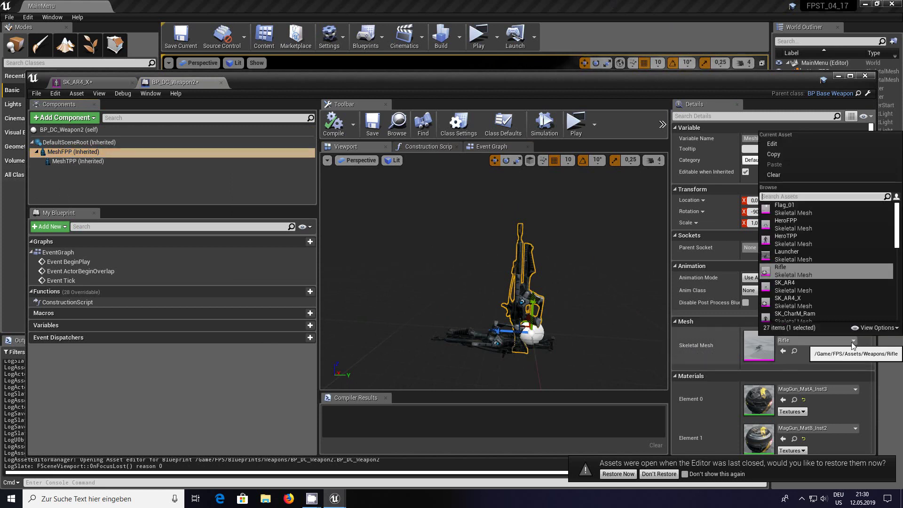
click(795, 305)
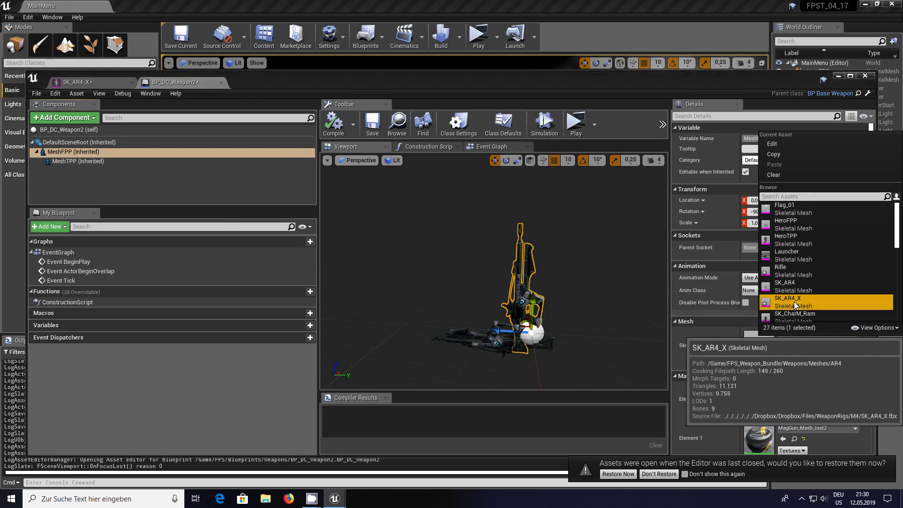
click(795, 305)
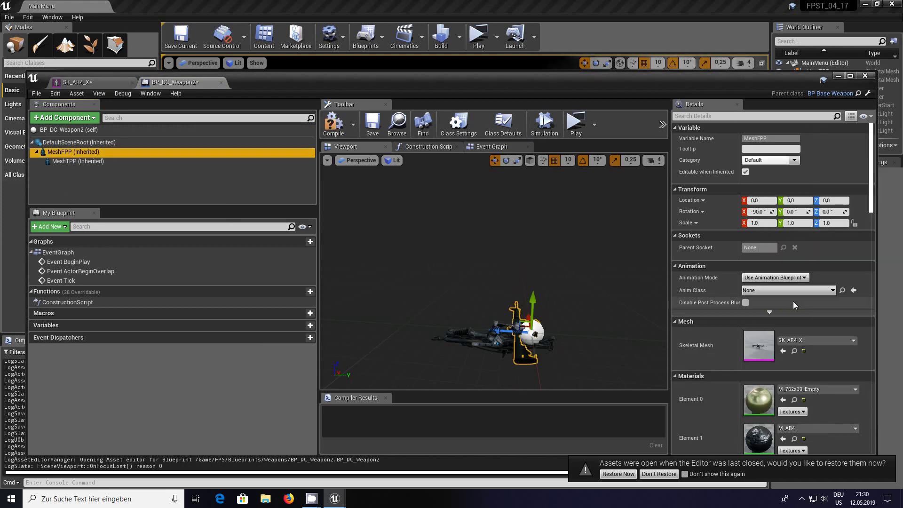
click(480, 335)
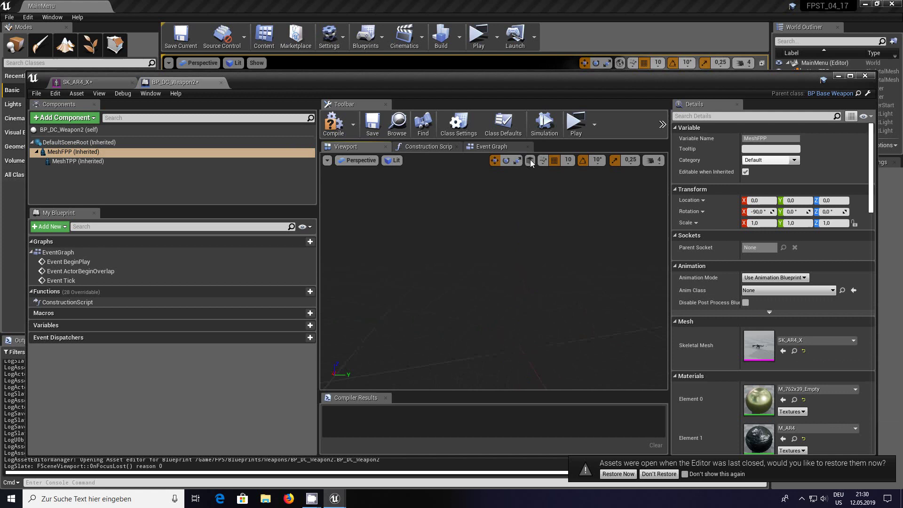
drag(550, 268, 486, 309)
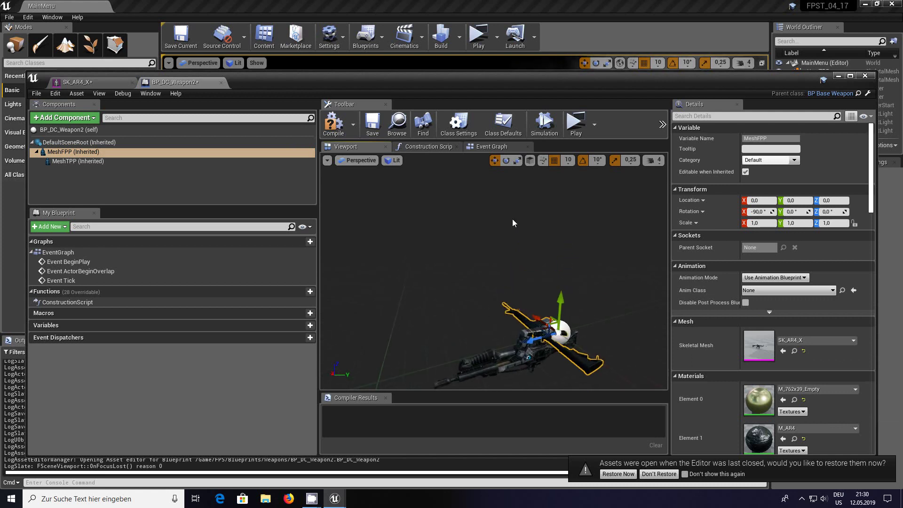
- Try SK_AR4_X as the skeletal mesh of the inherited MeshTPP component and view it from another angle
click(77, 161)
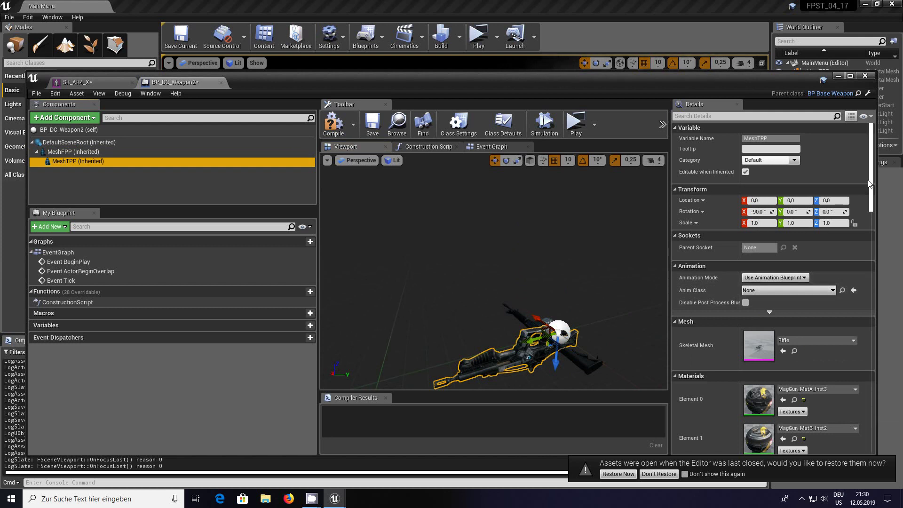
click(839, 340)
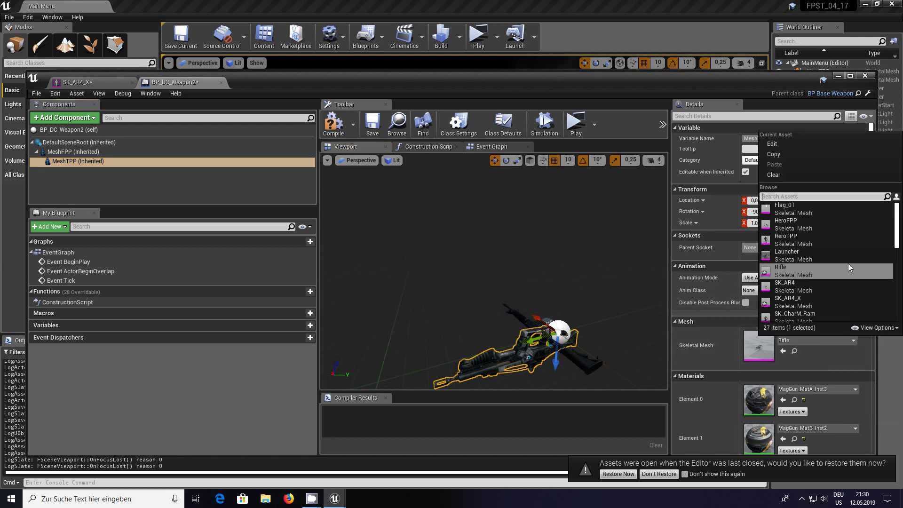
click(805, 304)
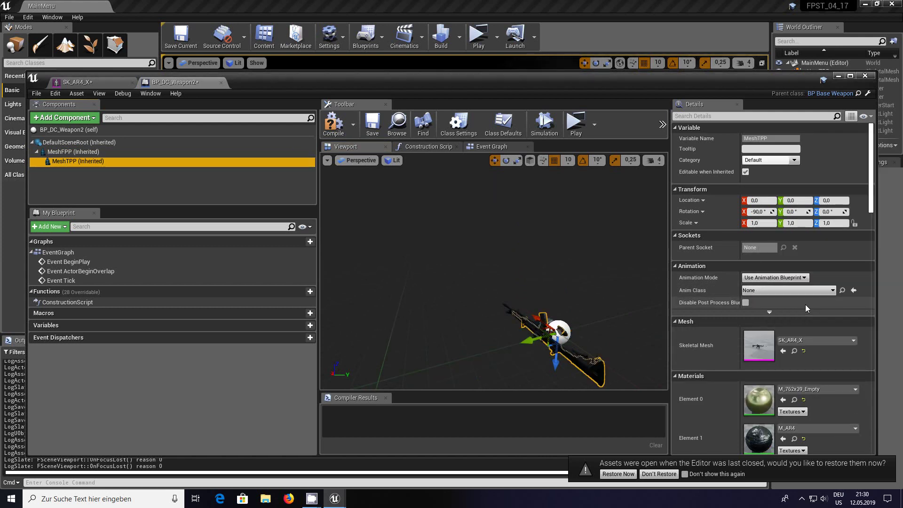
right_drag(591, 332, 532, 342)
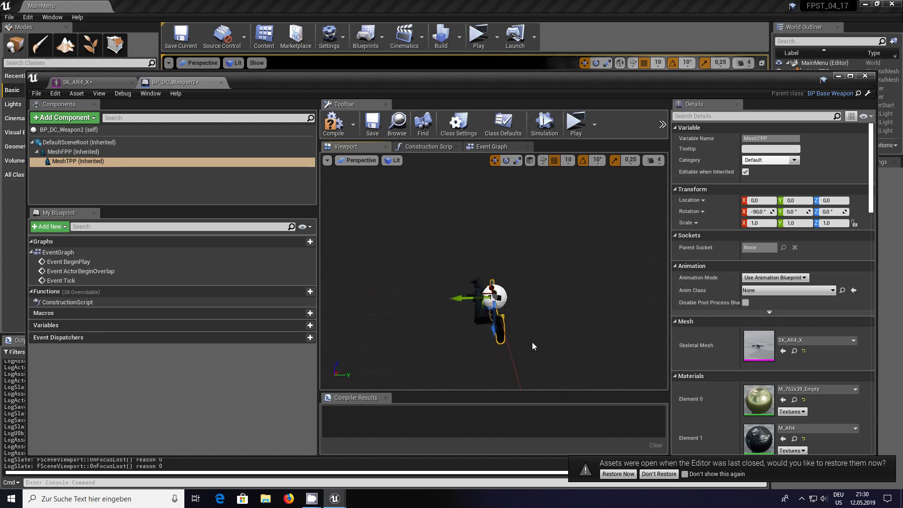
- Set the skeletal mesh of both MeshTPP and MeshFPP to SK_AR4 and compile the blueprint
click(853, 341)
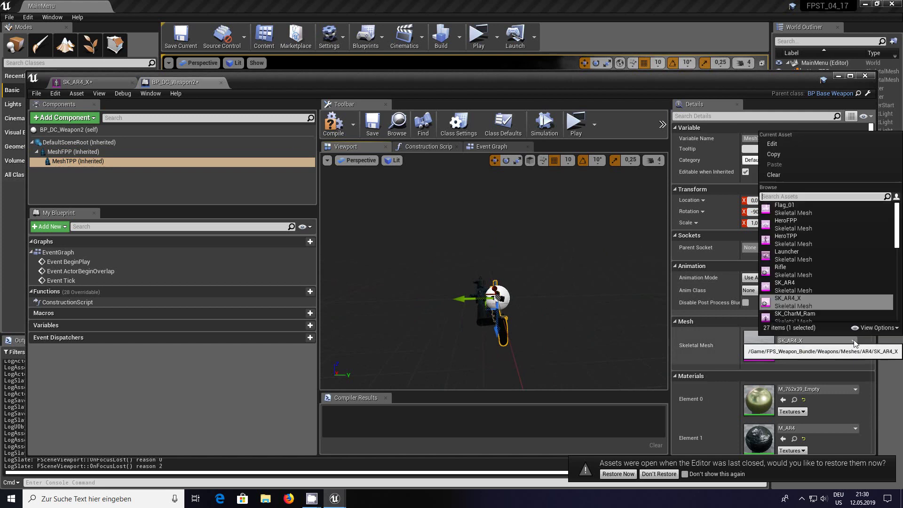
click(819, 285)
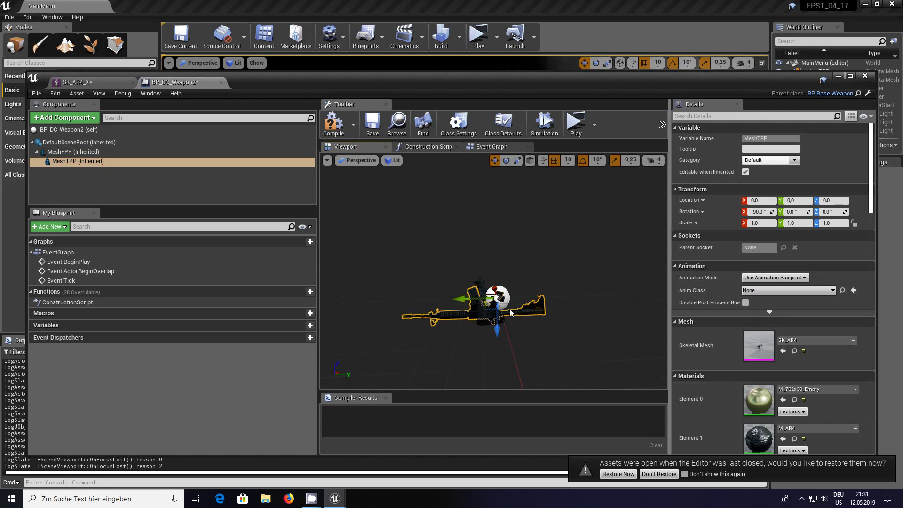
click(80, 152)
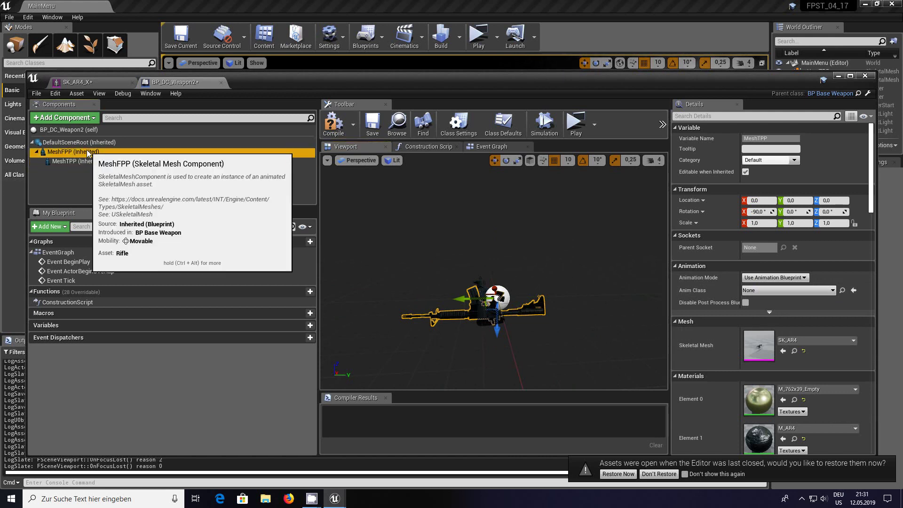
click(842, 340)
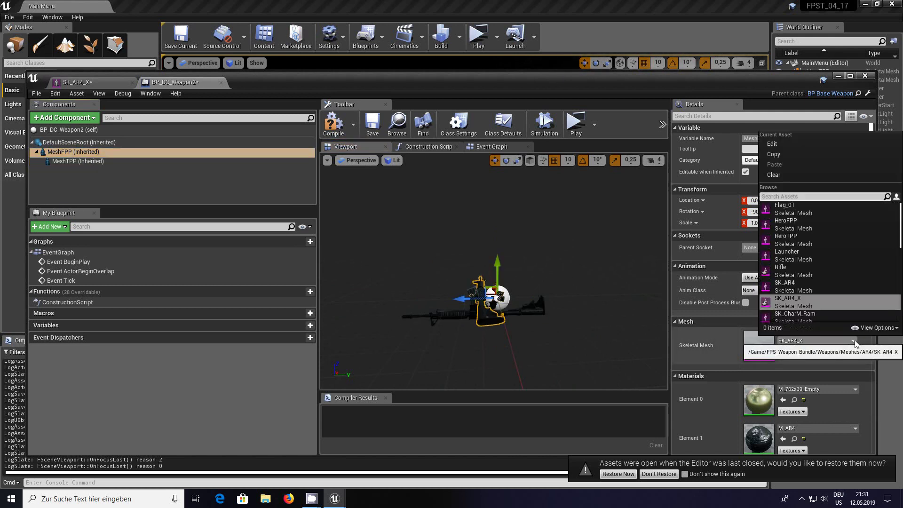
click(805, 283)
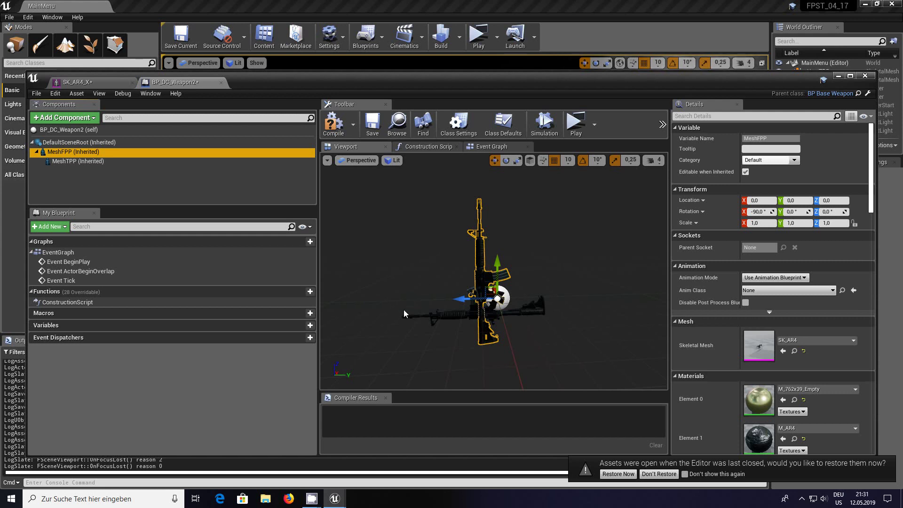
drag(403, 309, 396, 283)
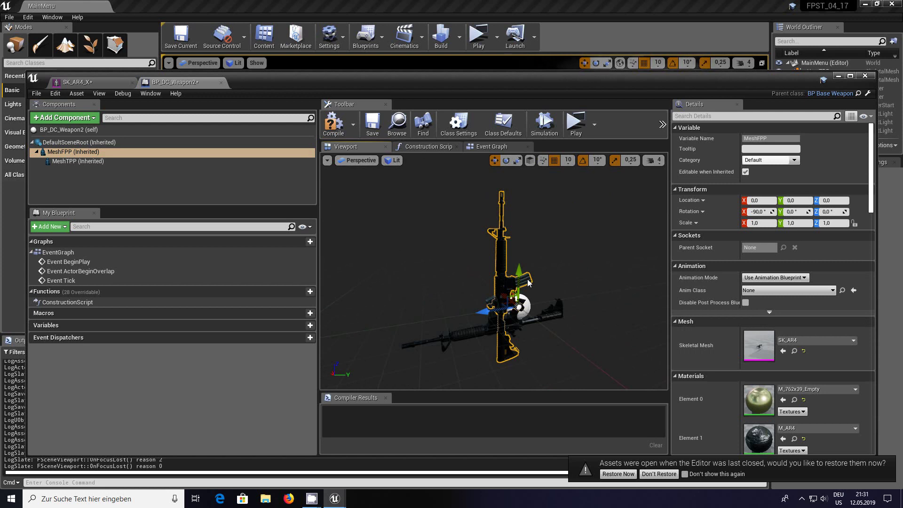
click(333, 124)
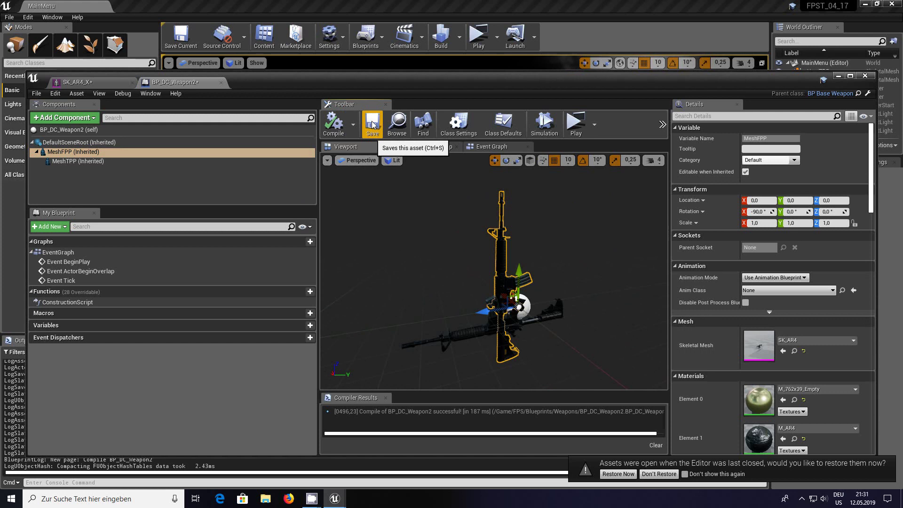
- Save BP_DC_Weapon2 and the SK_AR4_X skeletal mesh, and close the SK_AR4_X editor
click(372, 124)
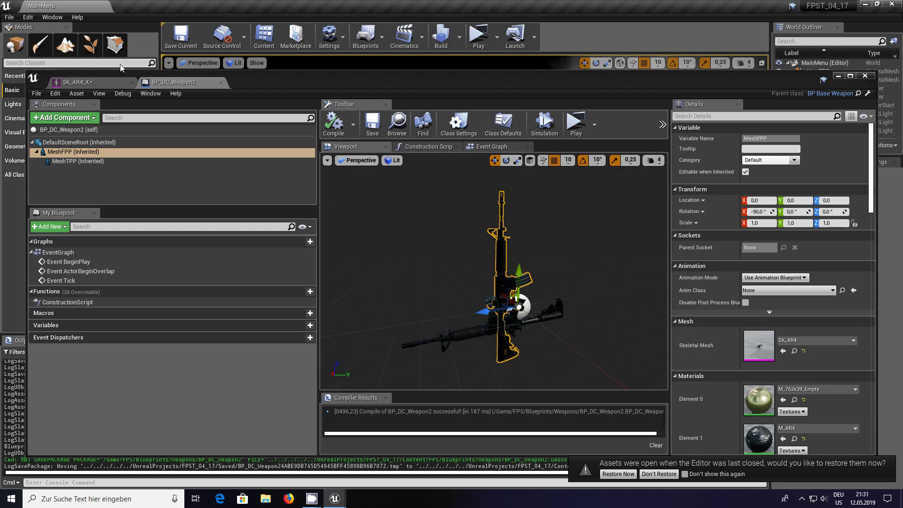
click(92, 83)
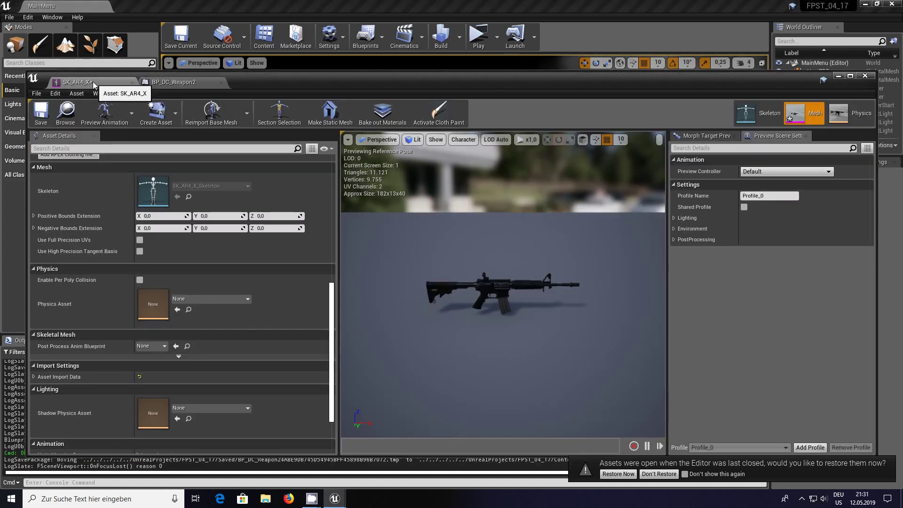
click(49, 113)
click(132, 83)
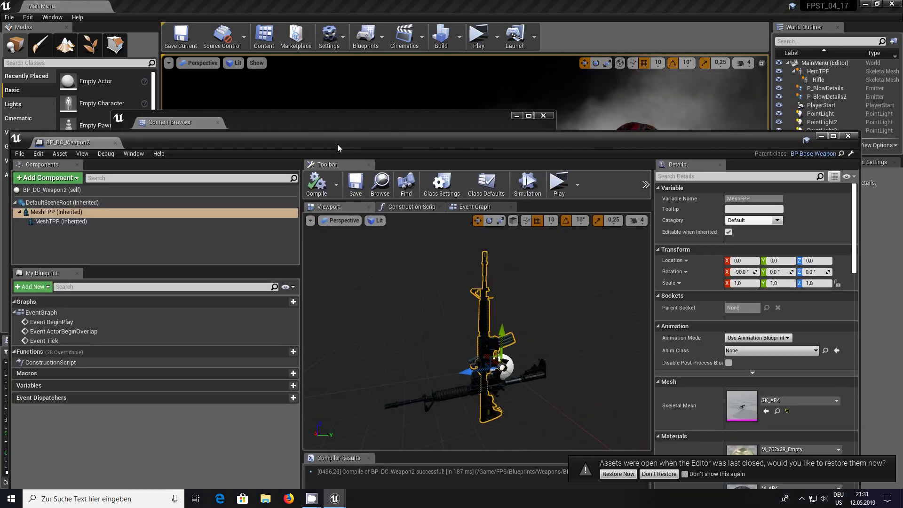
drag(337, 144, 340, 163)
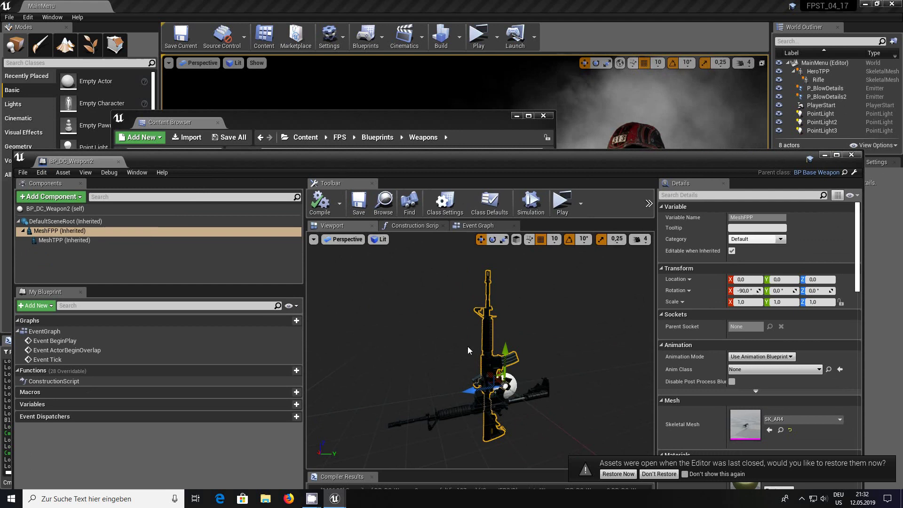
- Open the BP_OfficialClass blueprint from the FPS/Blueprints/CharacterAndClasses folder
click(430, 123)
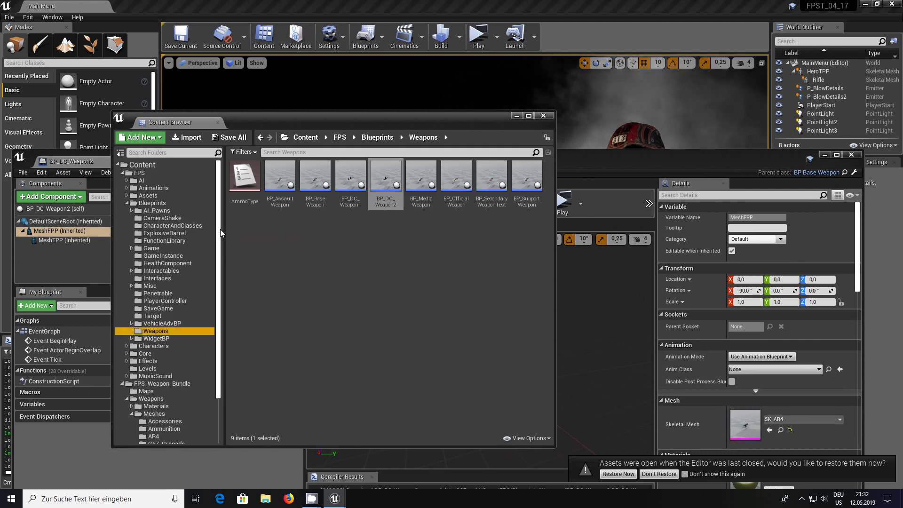
scroll(221, 233, down, 1)
scroll(221, 231, up, 1)
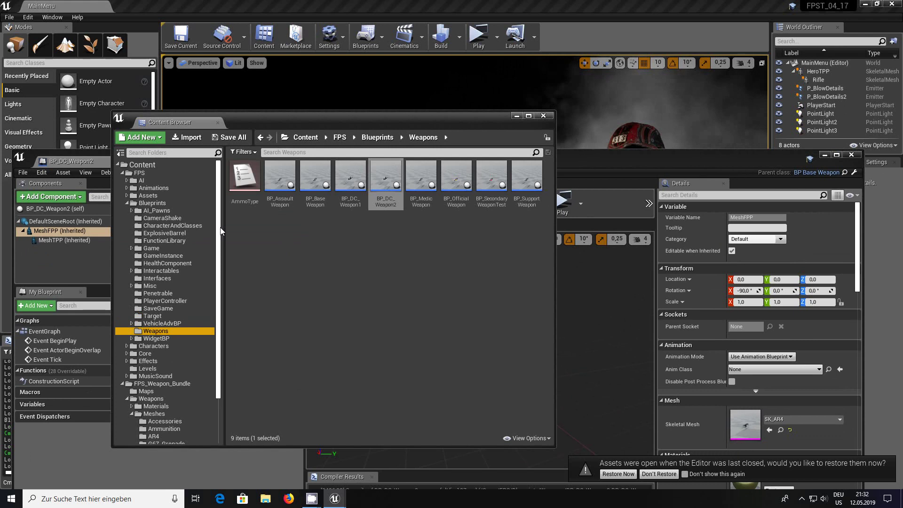
click(138, 226)
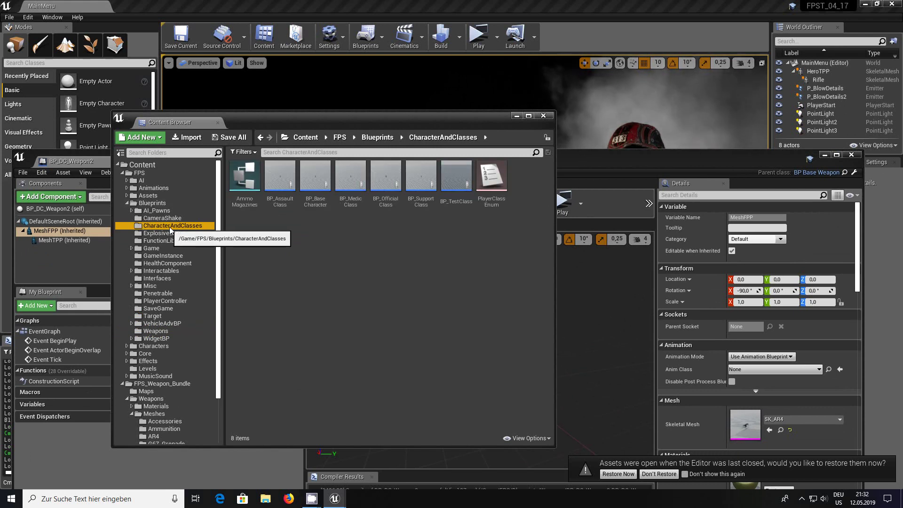
click(349, 239)
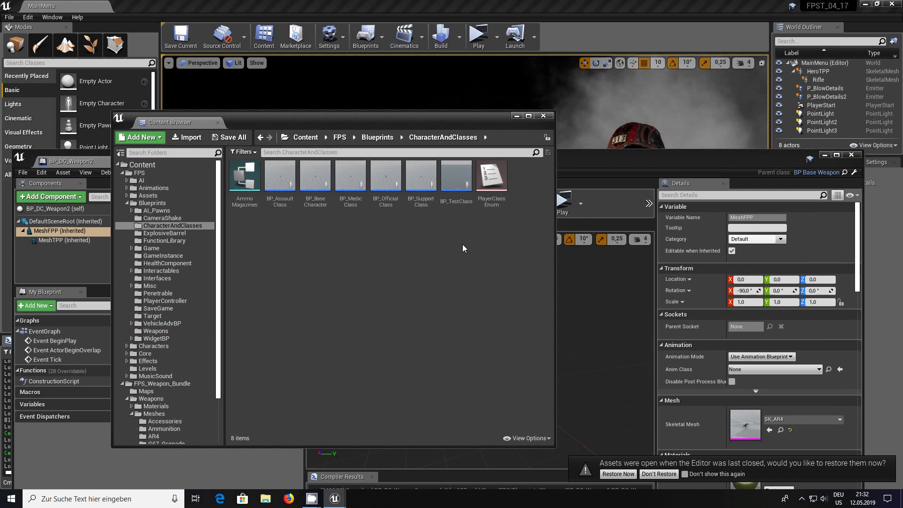
double_click(386, 181)
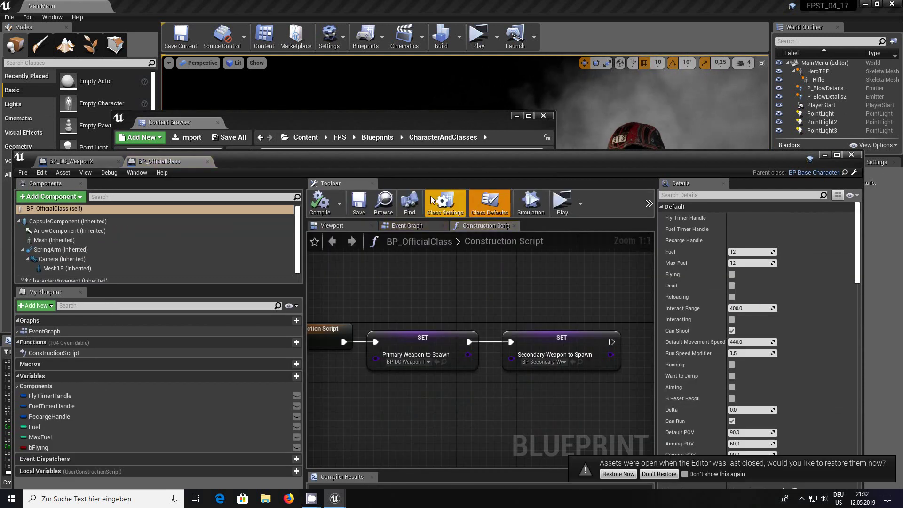
- Examine the BP_OfficialClass character in the 3D preview from several angles and up close
click(354, 227)
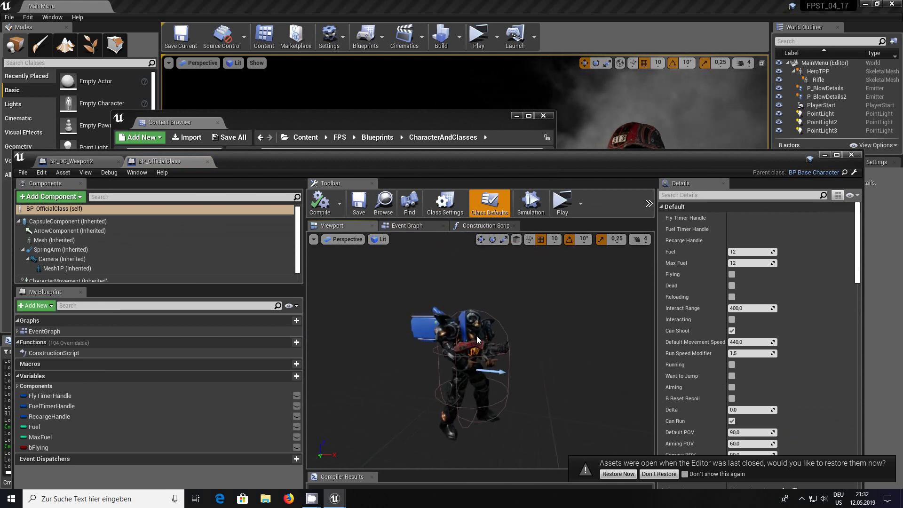
drag(483, 359, 398, 320)
scroll(400, 304, up, 5)
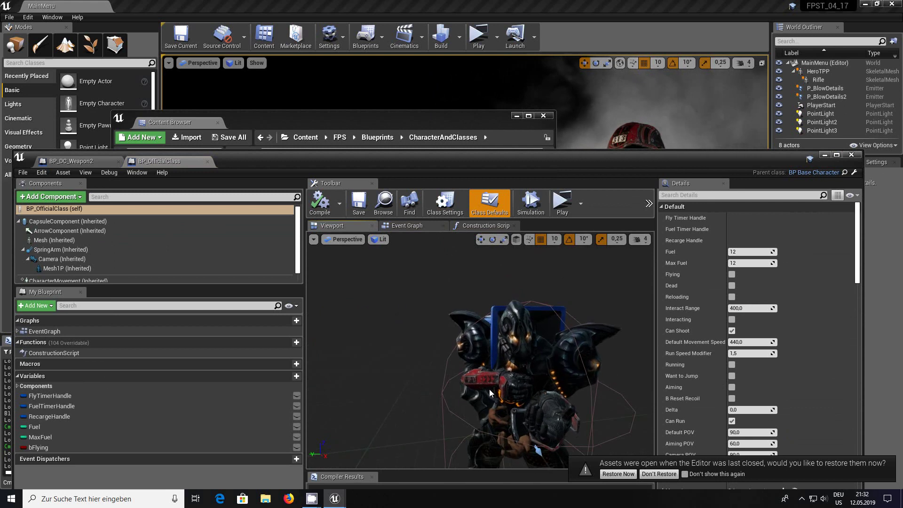
drag(470, 390, 383, 382)
scroll(383, 383, up, 5)
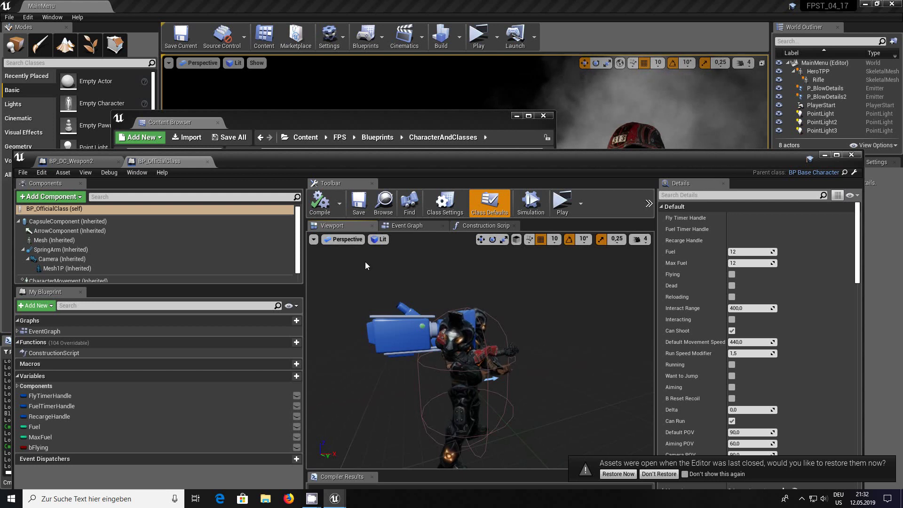
click(531, 203)
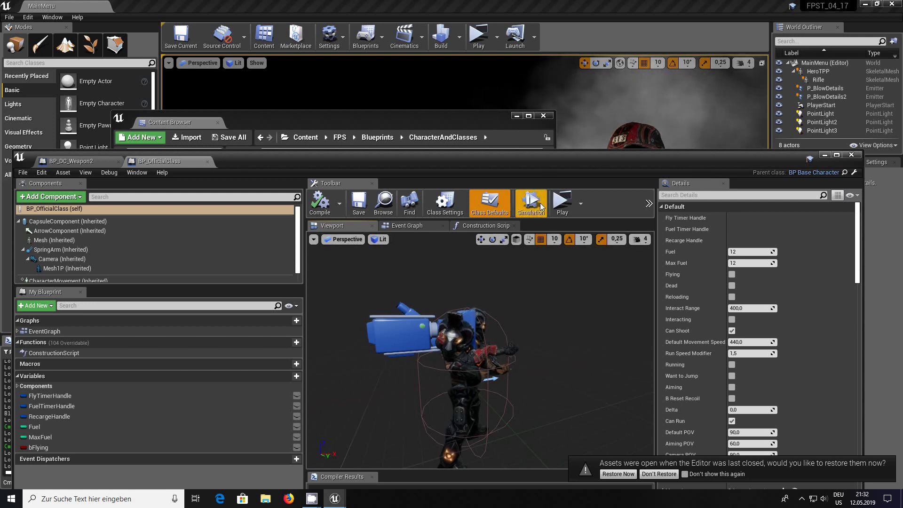
- In BP_OfficialClass's class defaults, set Secondary Weapon to Spawn to BP_BaseWeapon and Primary Weapon to Spawn to None
drag(552, 163, 558, 81)
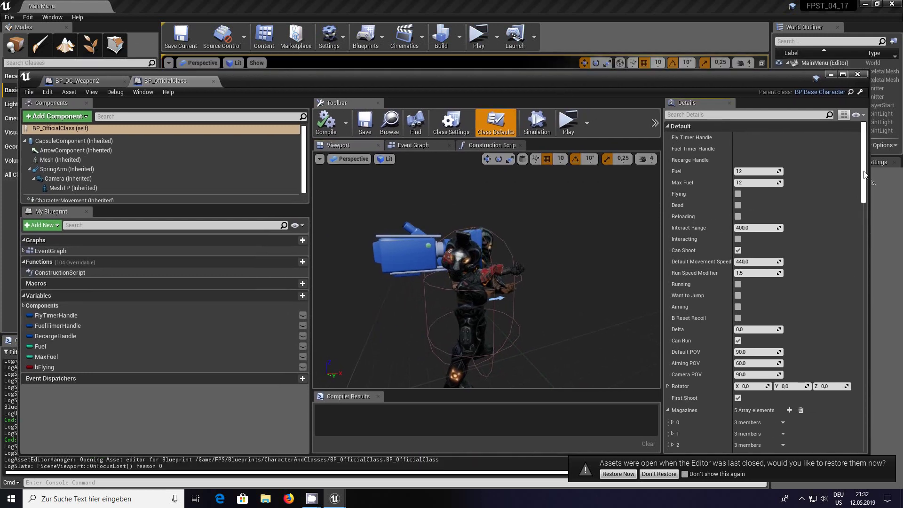
drag(864, 174, 864, 285)
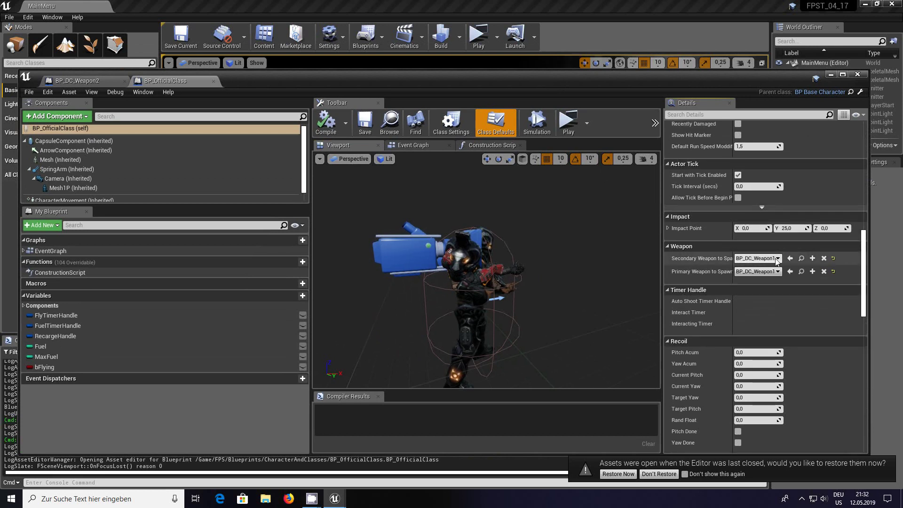
click(778, 259)
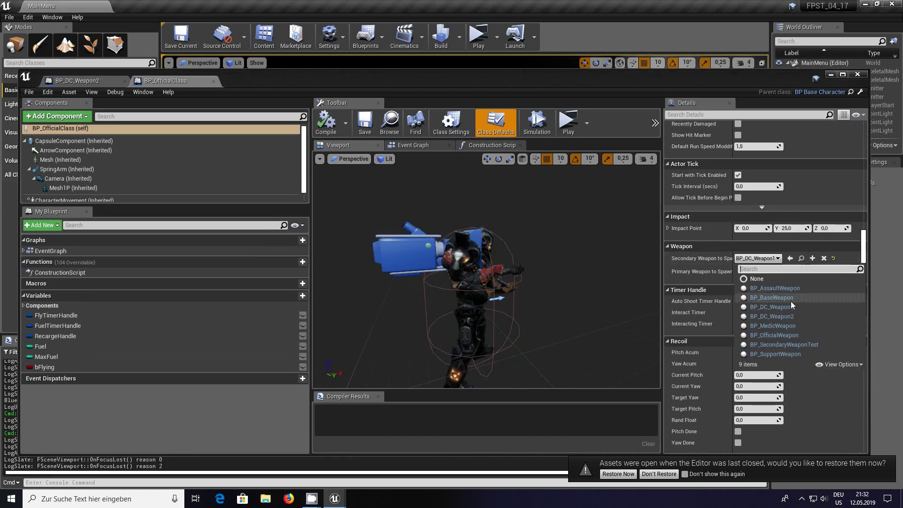
click(791, 300)
click(780, 272)
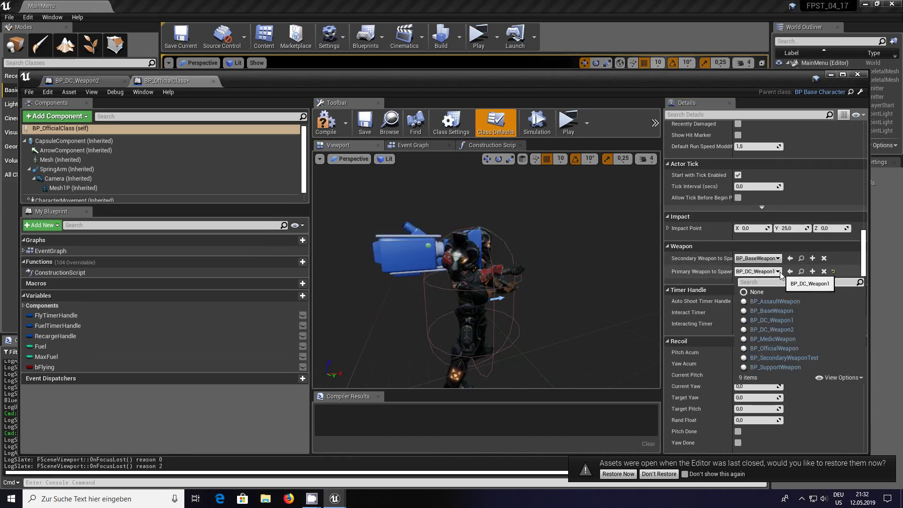
click(773, 292)
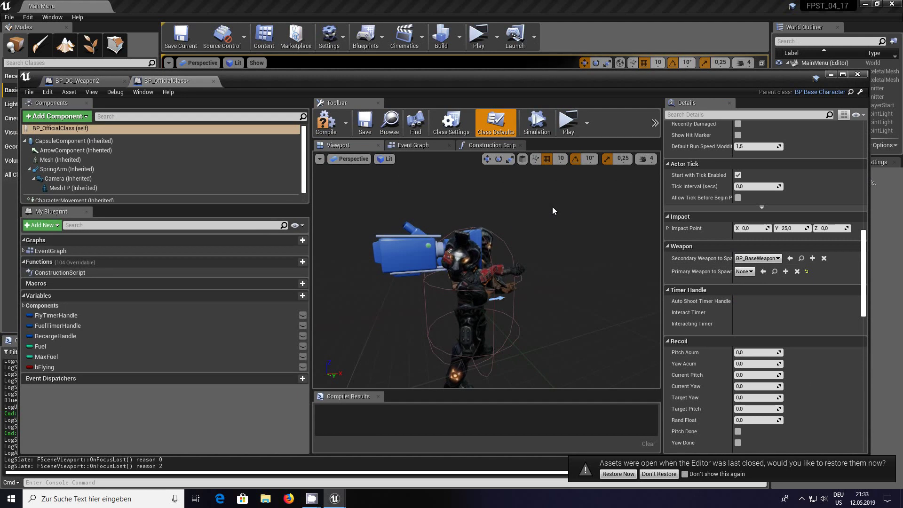
- Set Primary Weapon to Spawn to BP_DC_Weapon2 in BP_OfficialClass's construction script, and compile and save the blueprint
click(479, 149)
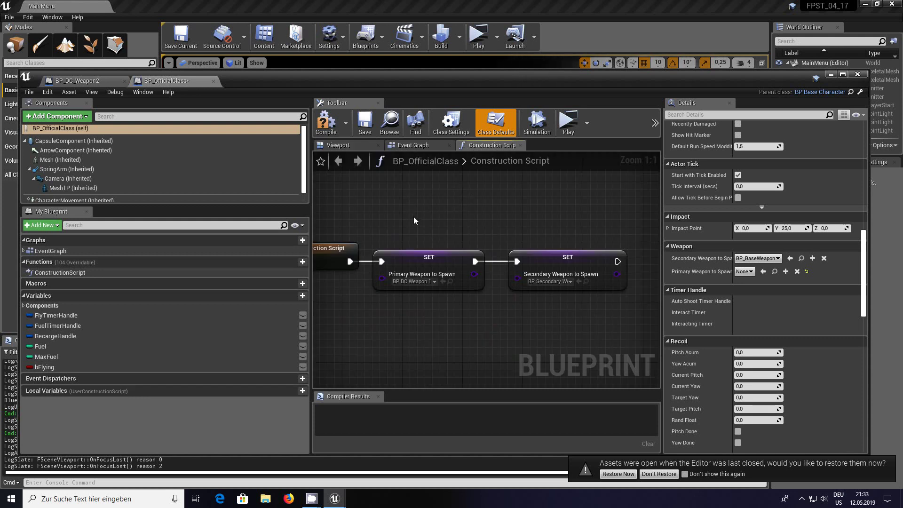
right_drag(402, 217, 514, 196)
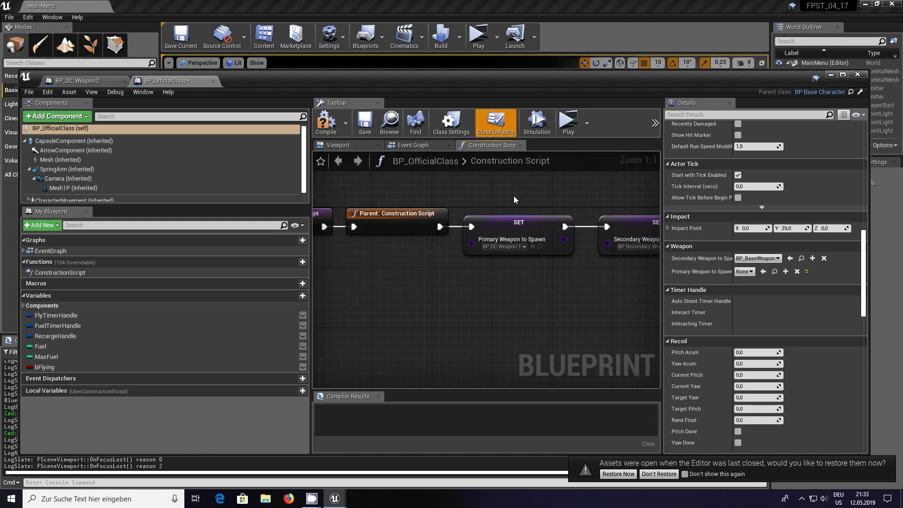
click(524, 247)
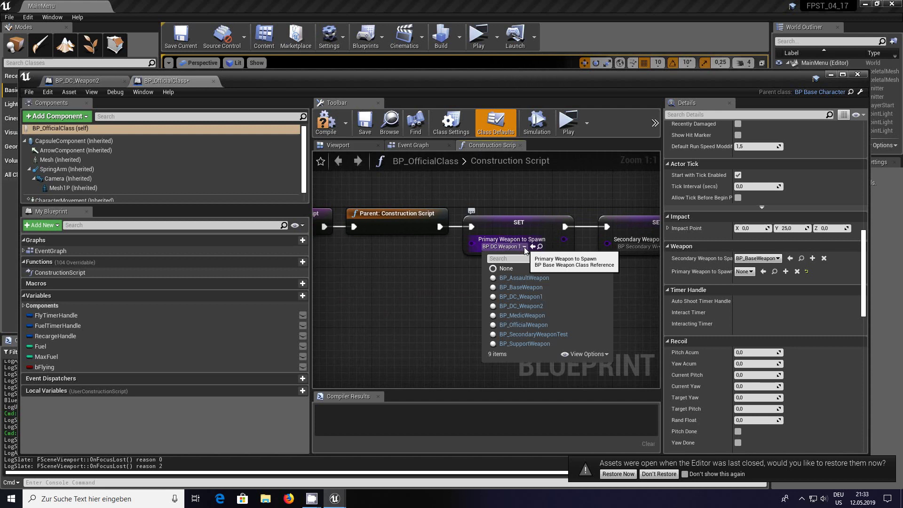
click(524, 306)
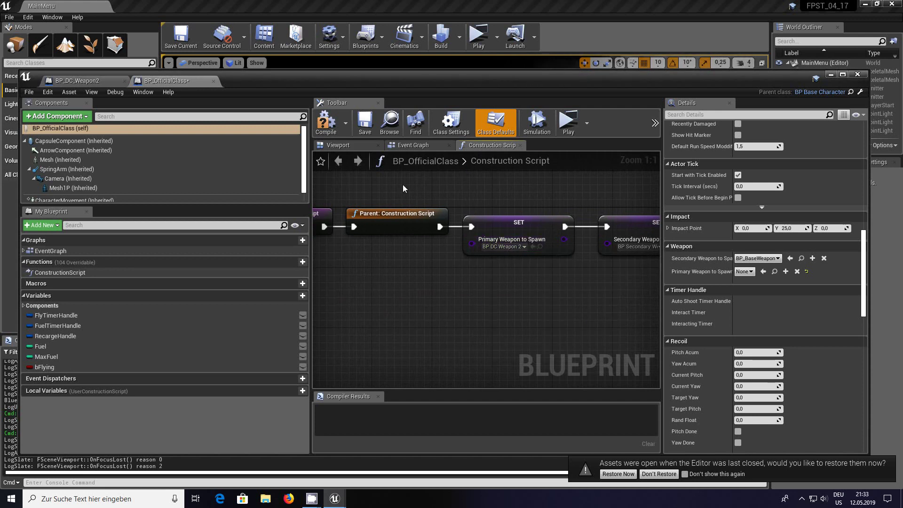
click(326, 127)
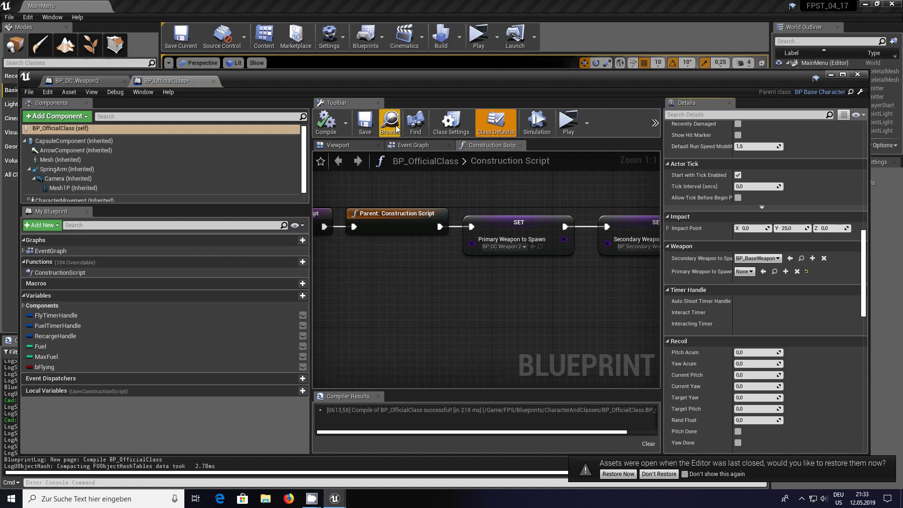
click(365, 126)
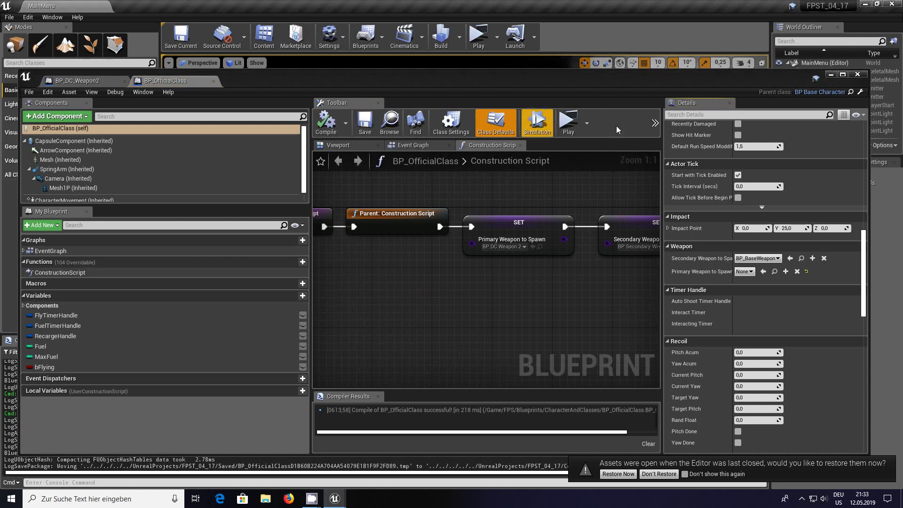
- Start a play preview of the project and host a server on the Test_Level map from the server window
click(831, 75)
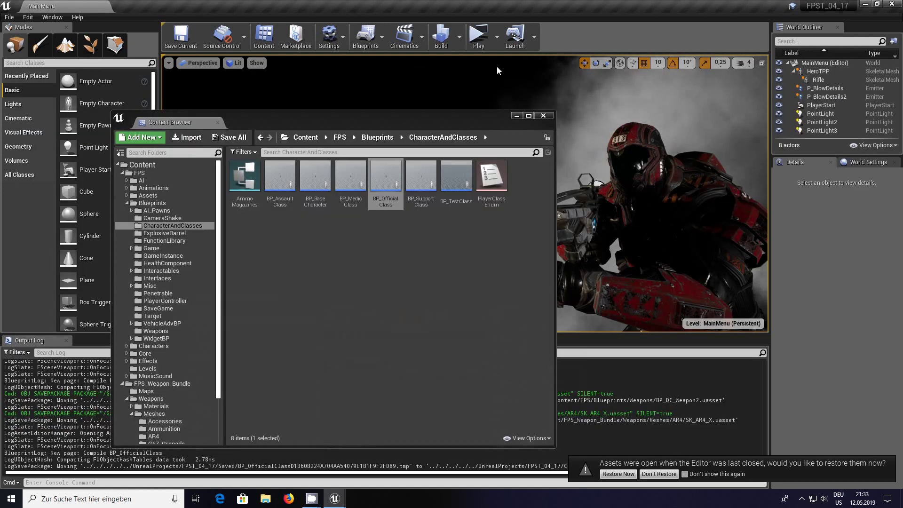
click(476, 37)
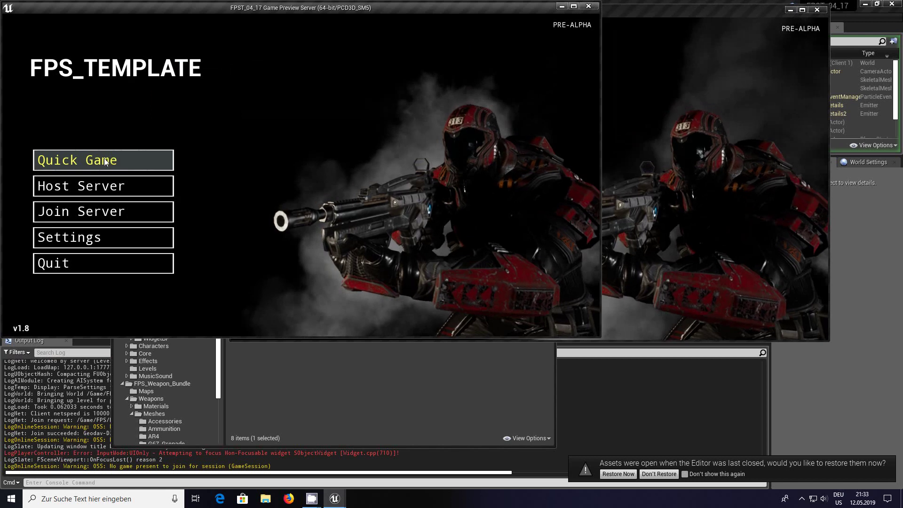
click(99, 186)
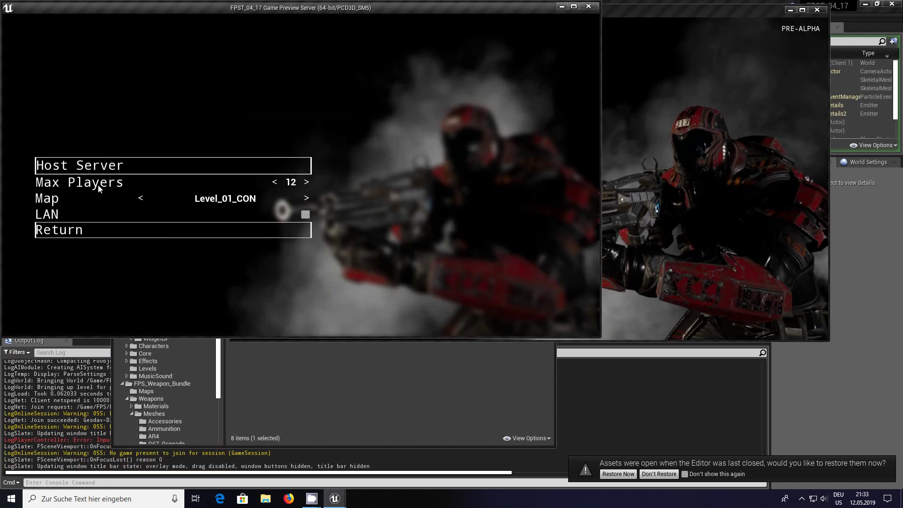
click(306, 199)
click(306, 199)
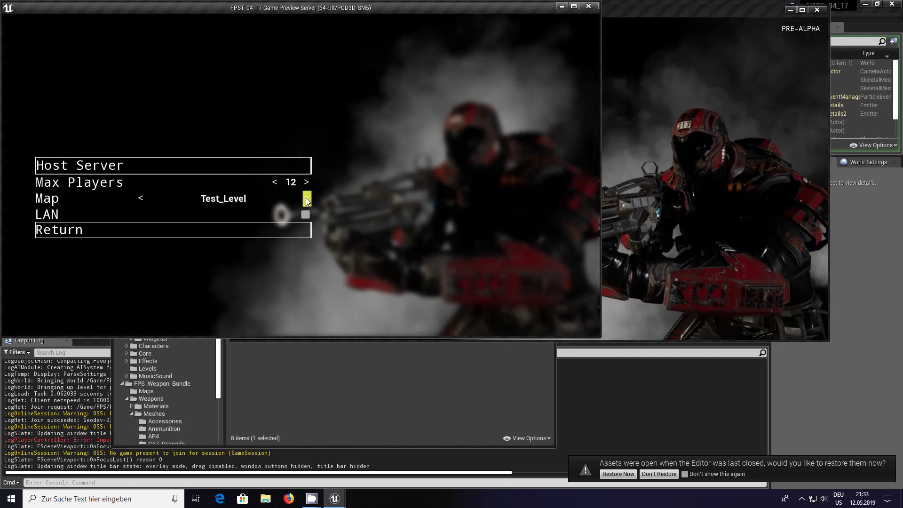
click(240, 165)
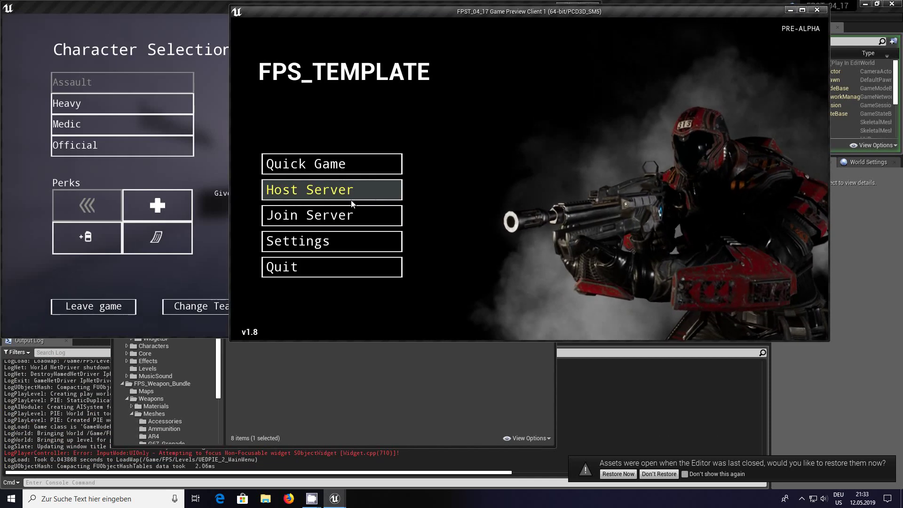
- Search for the hosted game in the Client 1 window and join that server
click(354, 207)
click(536, 278)
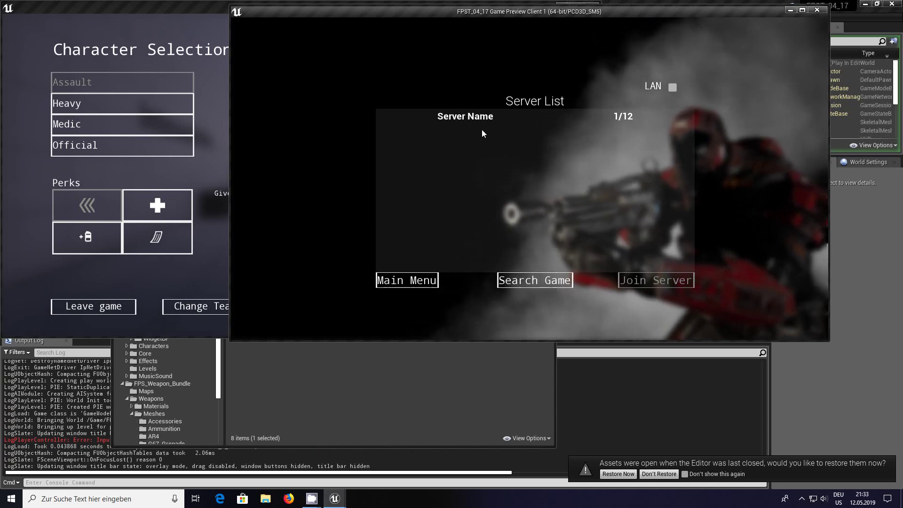
click(484, 118)
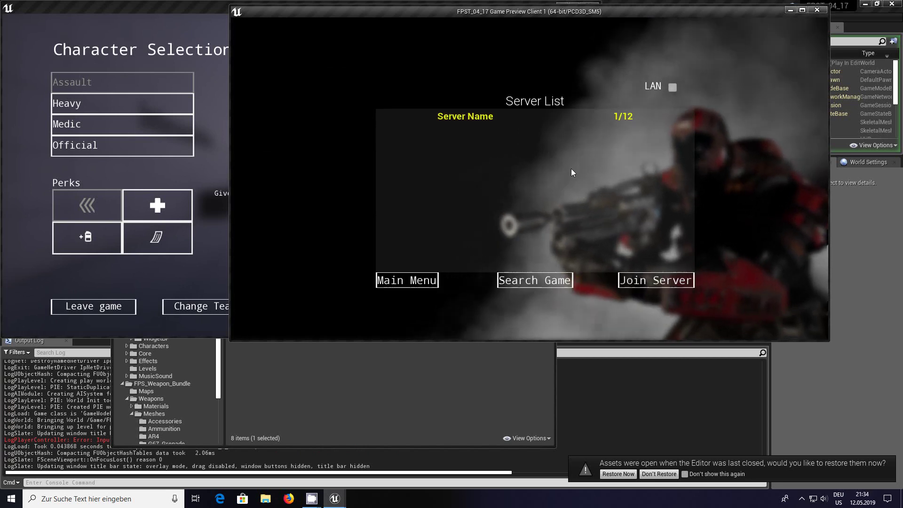
click(634, 282)
- Choose the Official class in both the client and server windows, spawn into the match, and walk forward with the new weapon
click(357, 149)
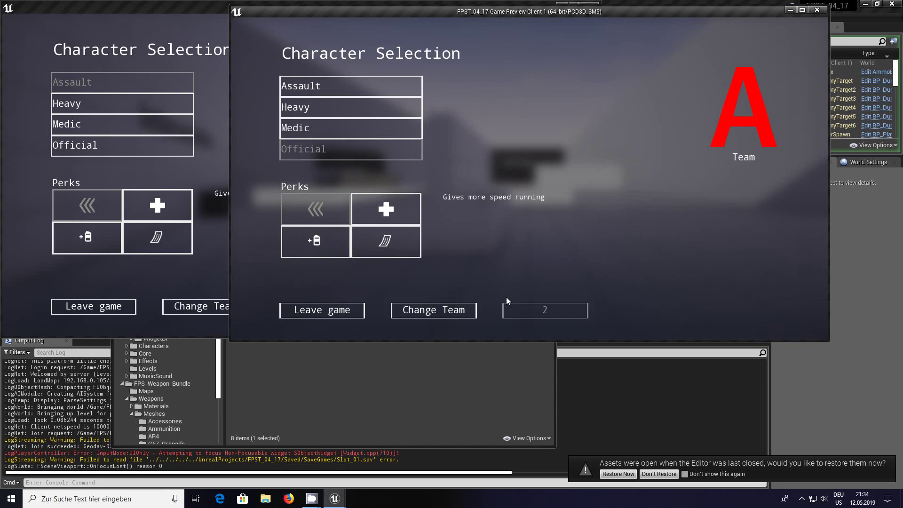
click(117, 150)
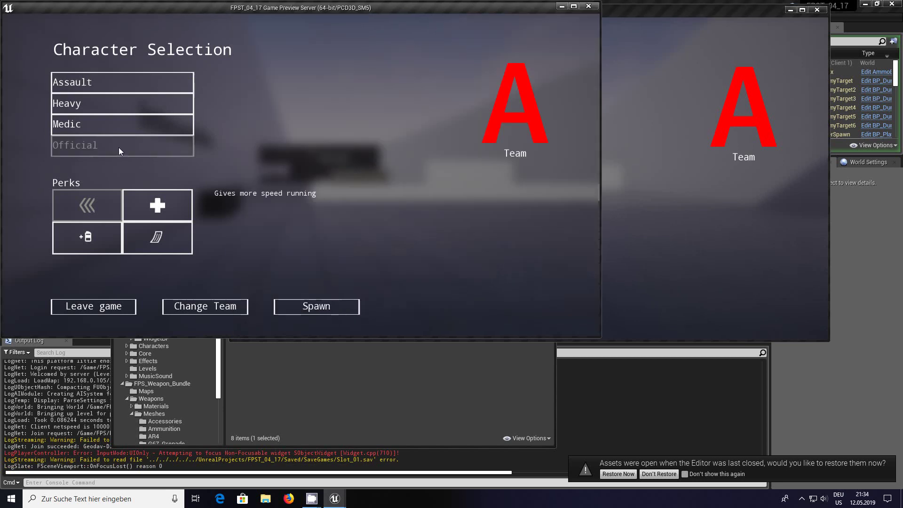
click(297, 308)
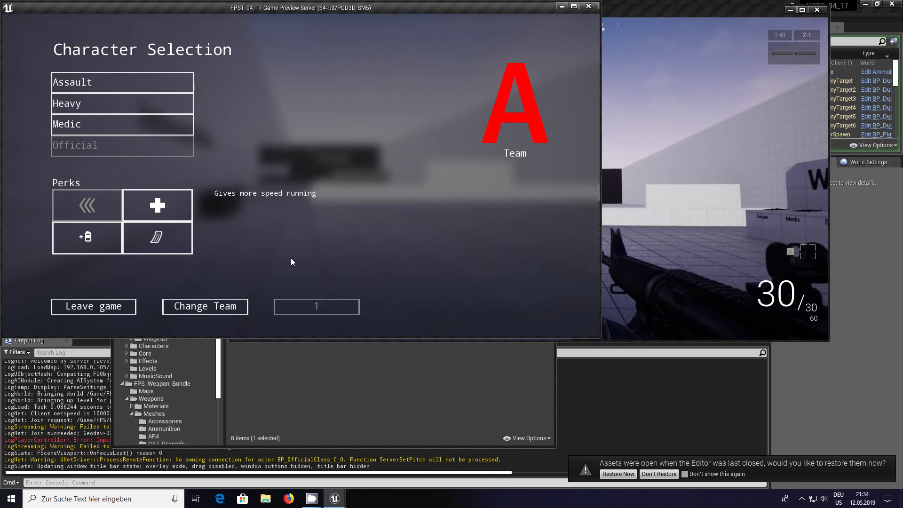
key(w)
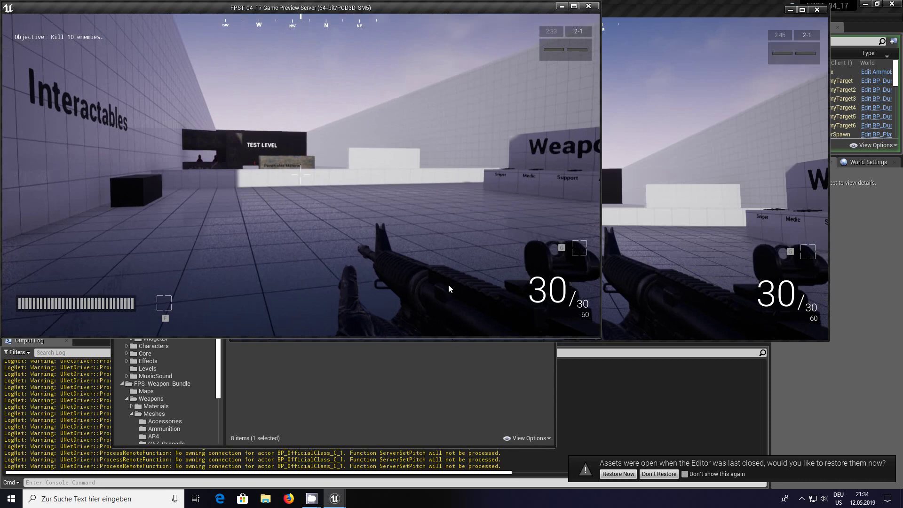
- Walk the server's character through Test_Level with the new weapon, turn toward the other player, and approach them
key(w)
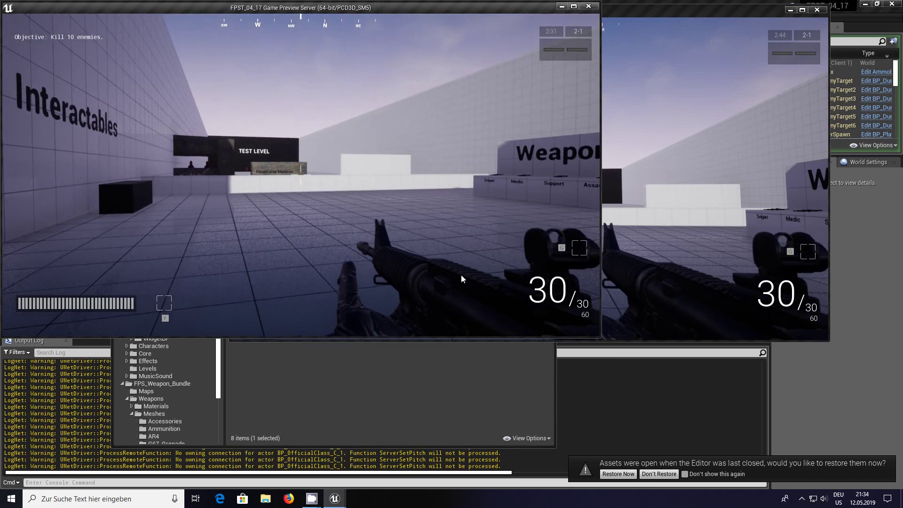
key(w)
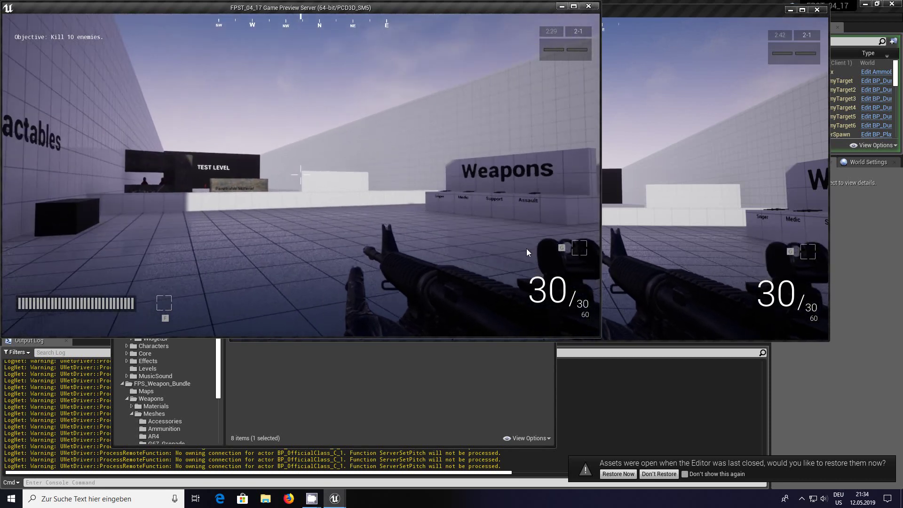
key(w)
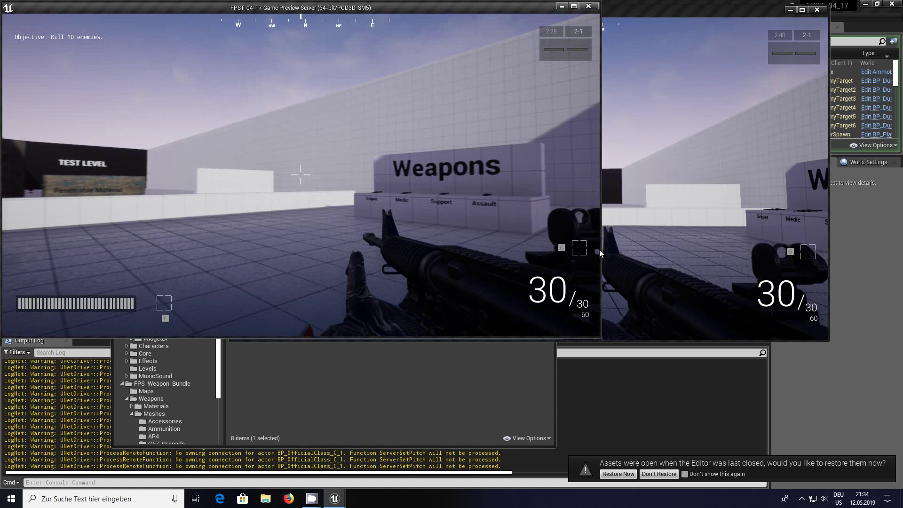
key(w)
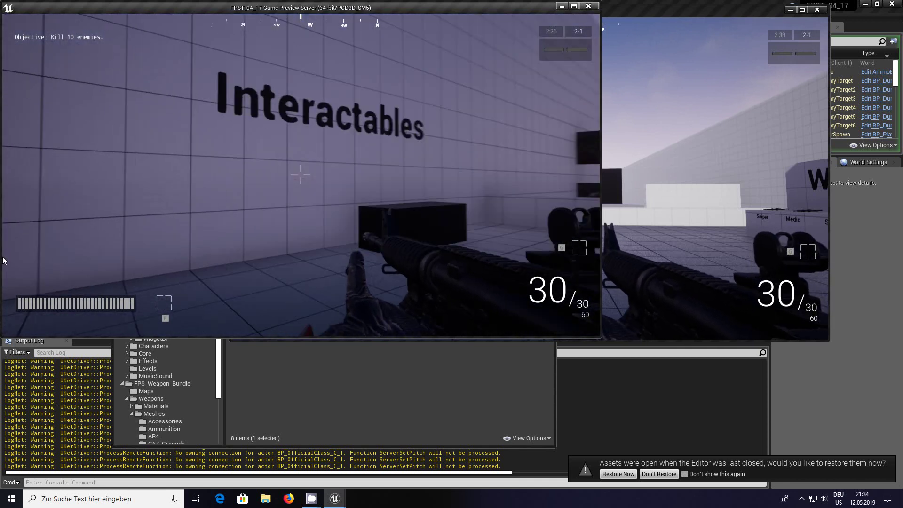
key(w)
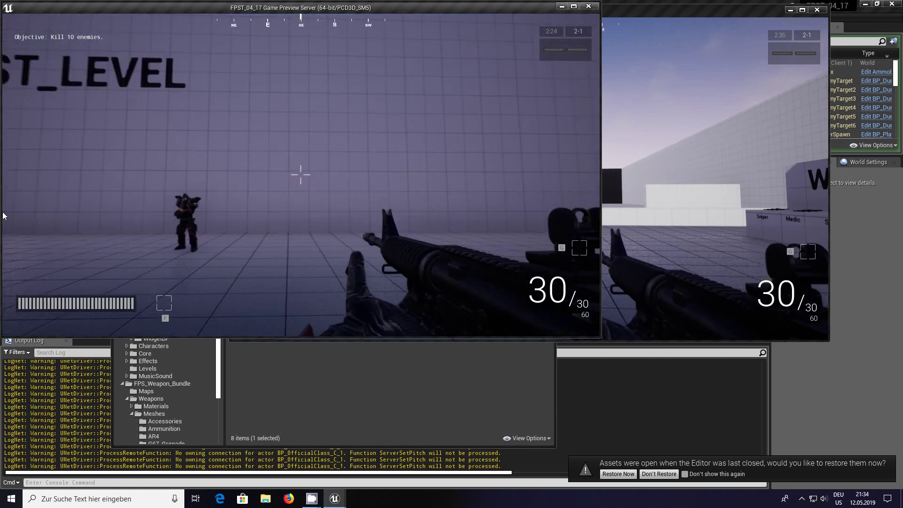
key(a)
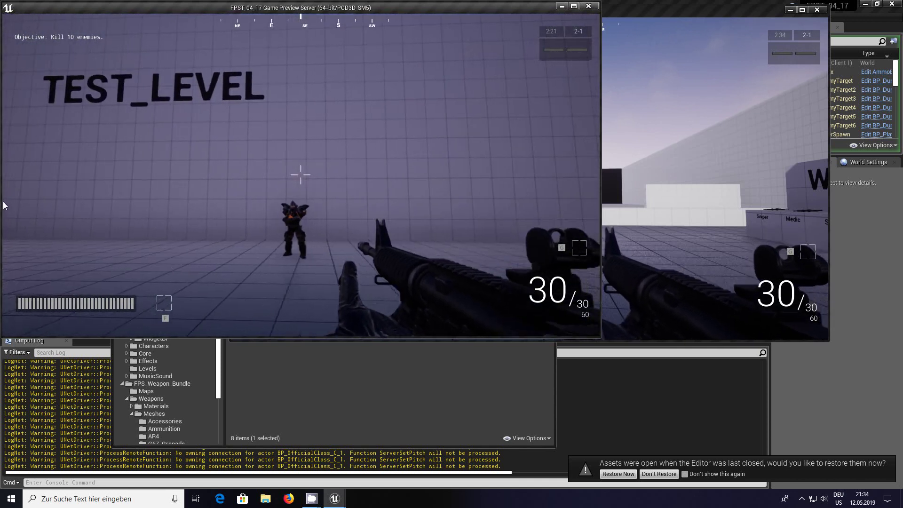
key(w)
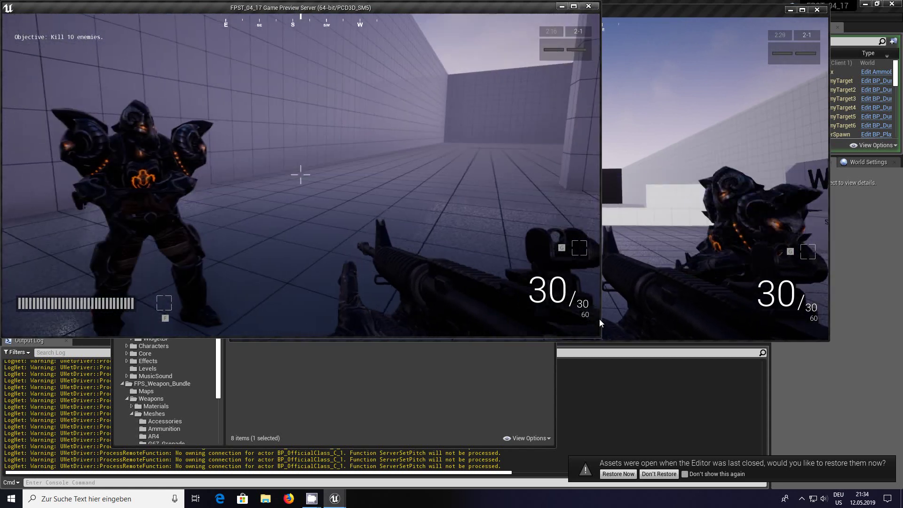
- Test aiming down sights and firing the new weapon in the server window, and end the play preview
right_click(599, 282)
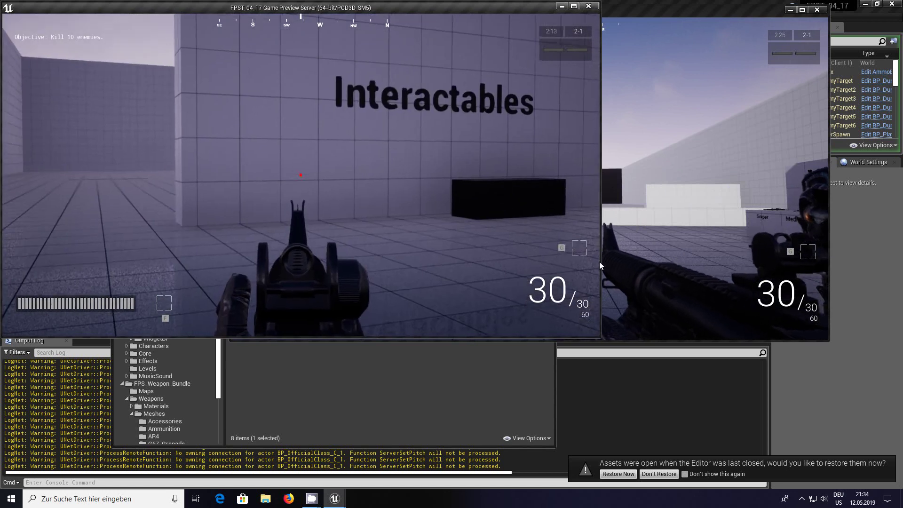
drag(600, 251, 599, 251)
right_click(599, 259)
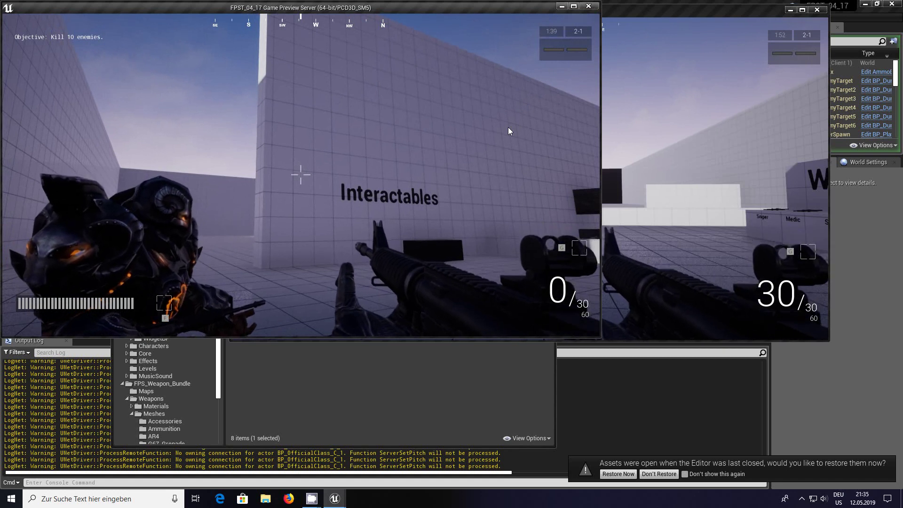
key(Escape)
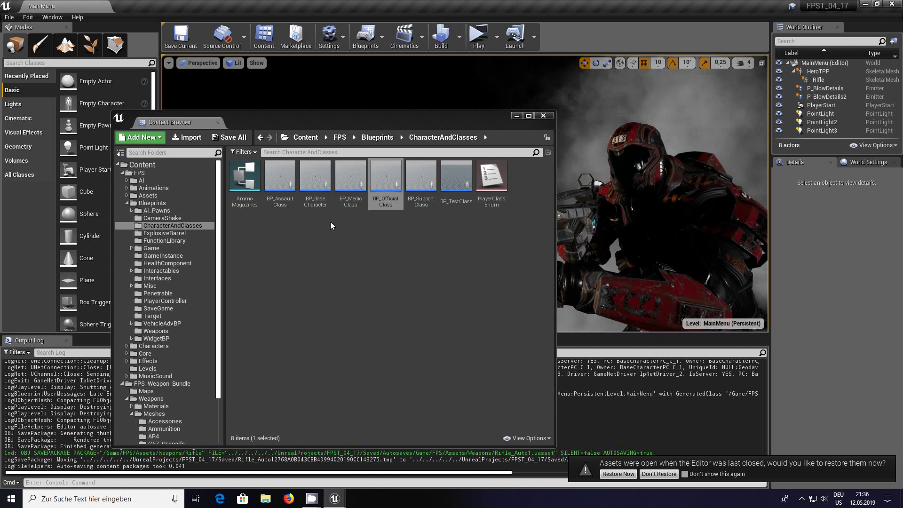
mouse_move(394, 189)
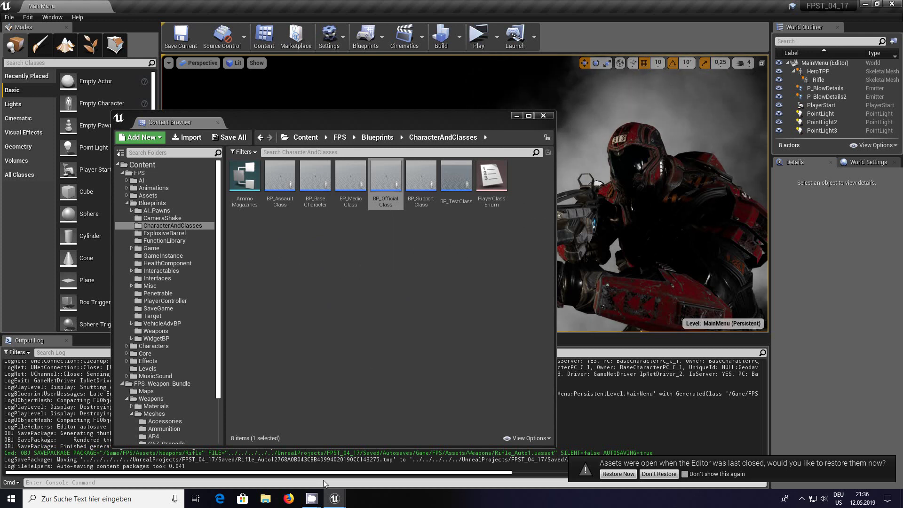
mouse_move(310, 502)
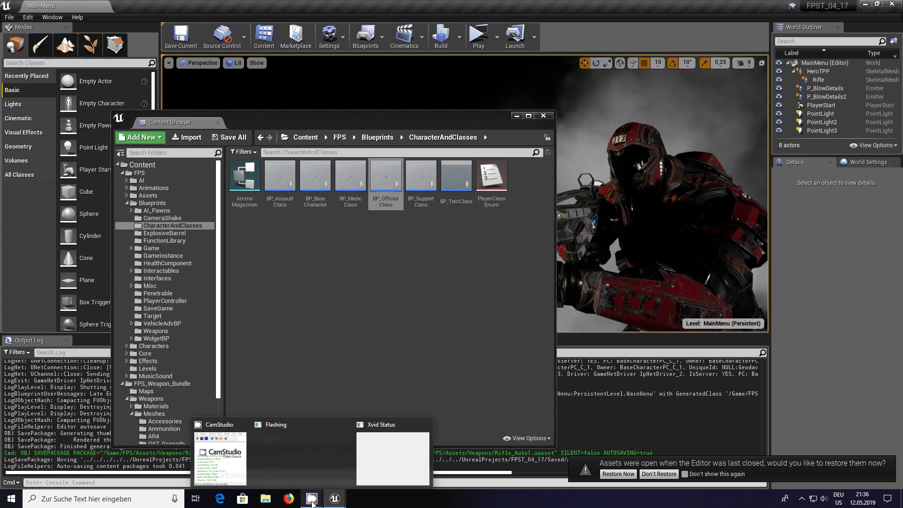